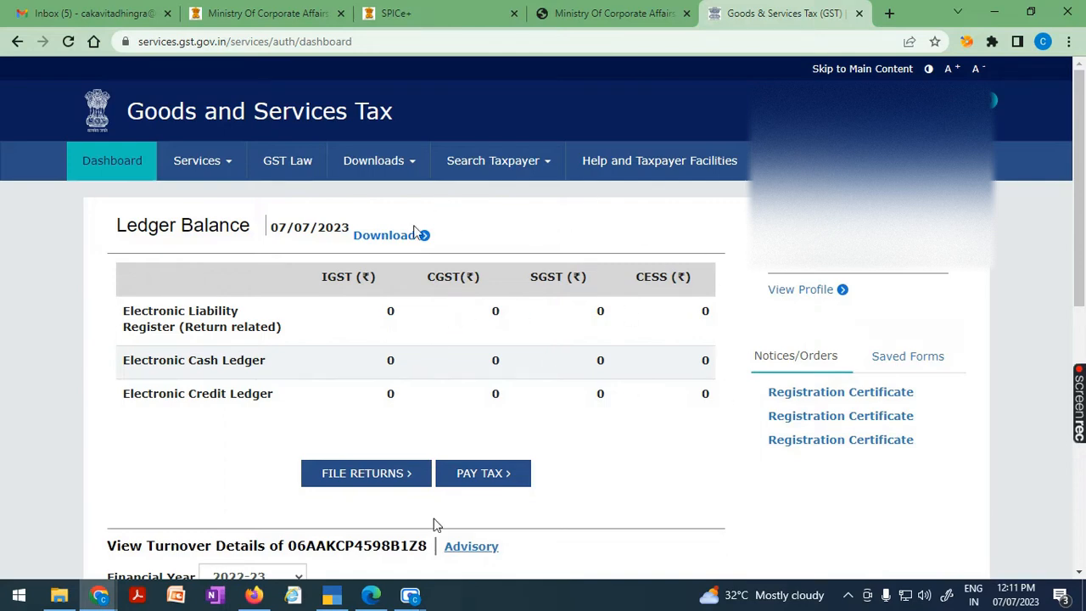
# Open the Application for Cancellation of Registration among the registration services.
pyautogui.click(227, 165)
pyautogui.moveTo(143, 189)
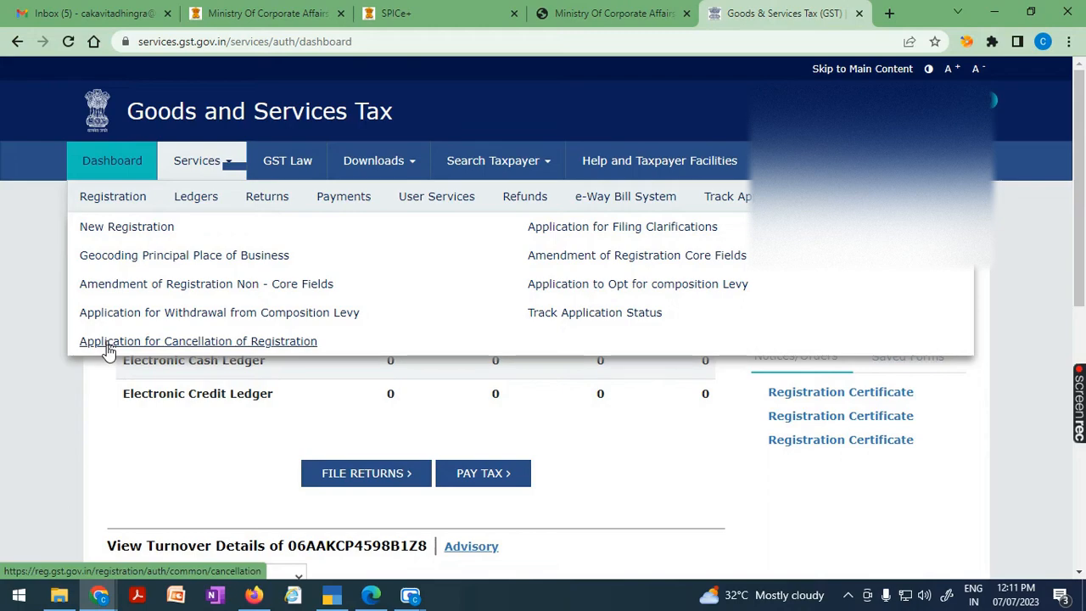
pyautogui.click(107, 347)
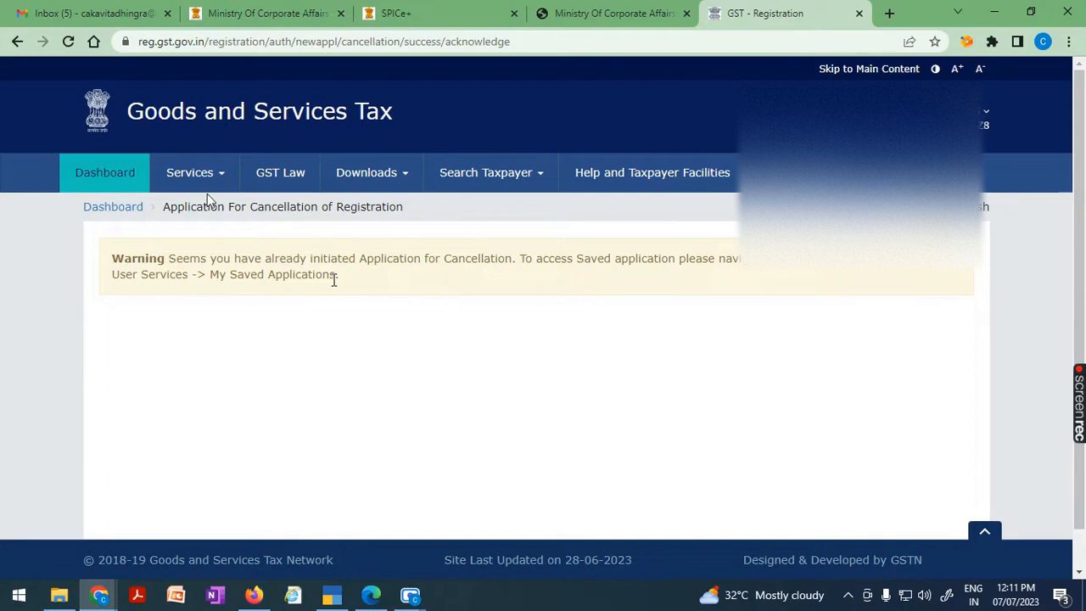
# Open the draft GST REG-16 Application for Cancellation of Registration from My Saved Applications for editing.
pyautogui.moveTo(218, 182)
pyautogui.moveTo(407, 218)
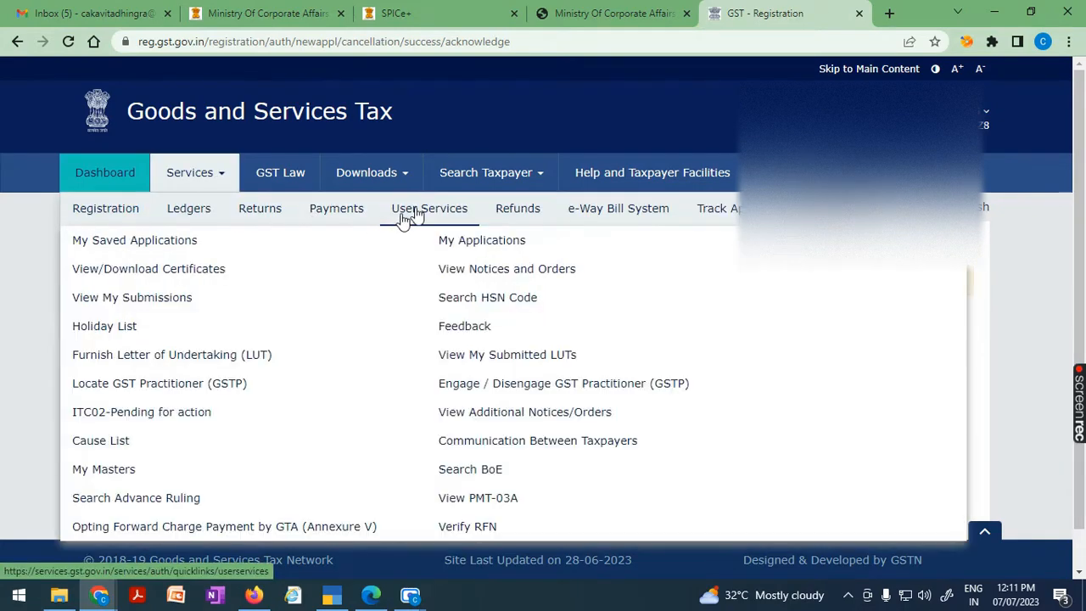
pyautogui.click(170, 246)
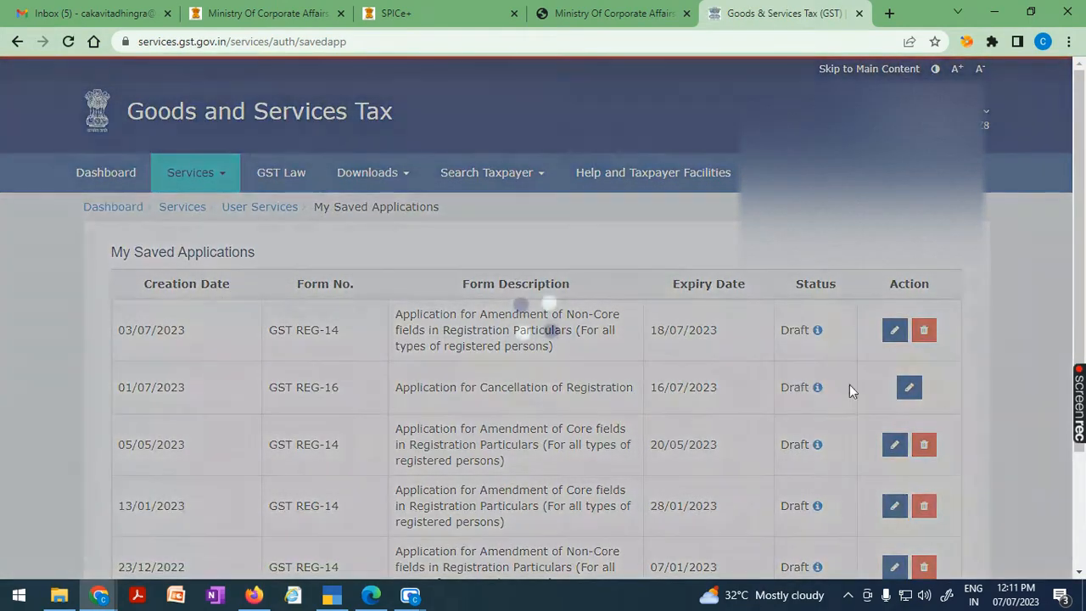
pyautogui.click(909, 387)
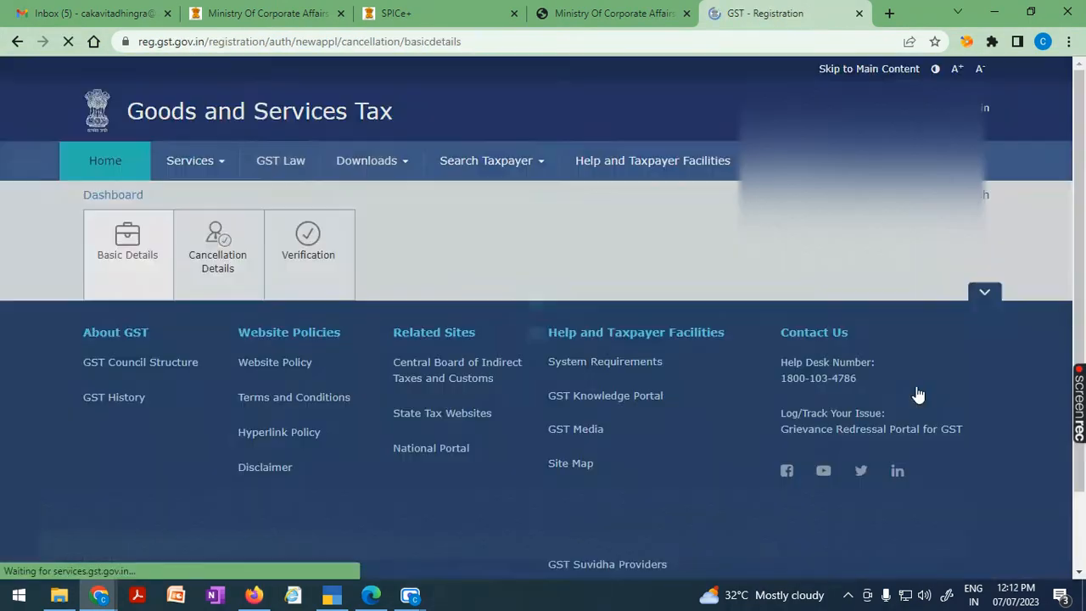
# Keep the address for future correspondence the same as the one above, and save the basic details to continue.
pyautogui.scroll(-2, 372, 422)
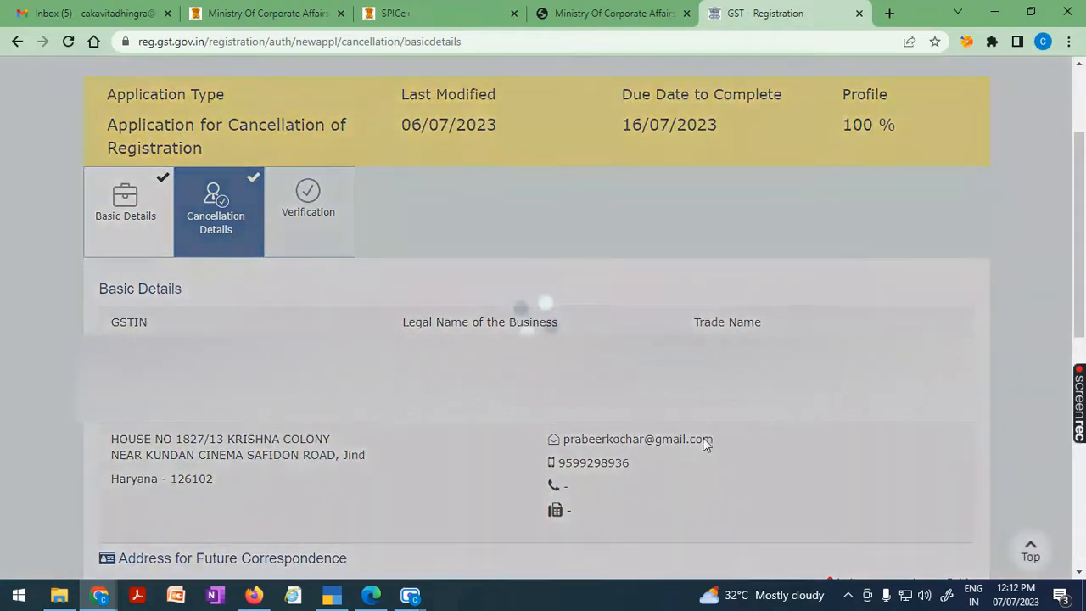
pyautogui.scroll(-2, 416, 484)
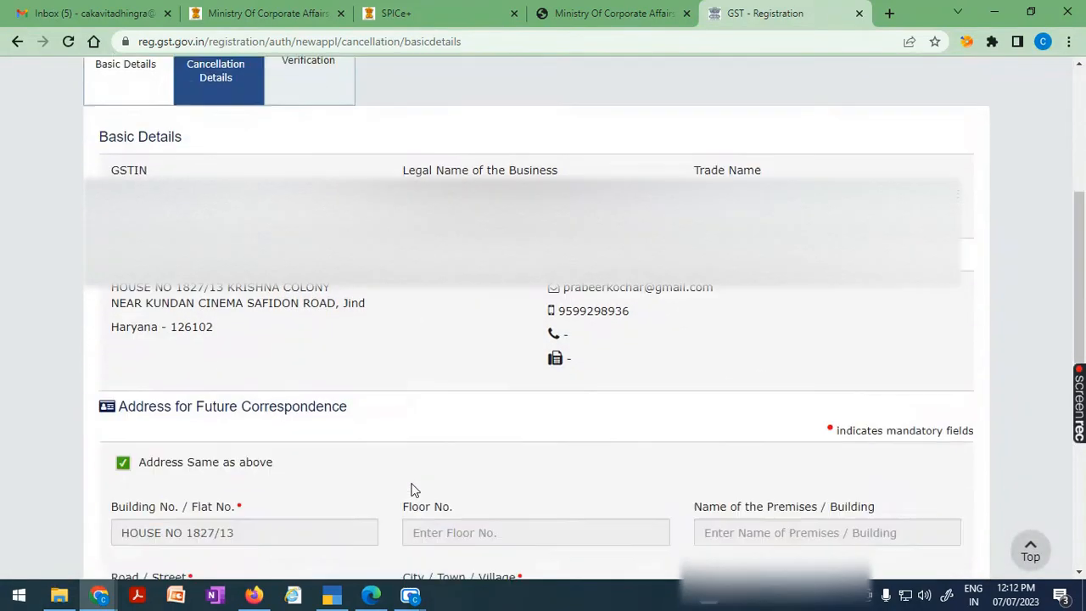
pyautogui.scroll(-1, 414, 490)
pyautogui.scroll(-3, 399, 439)
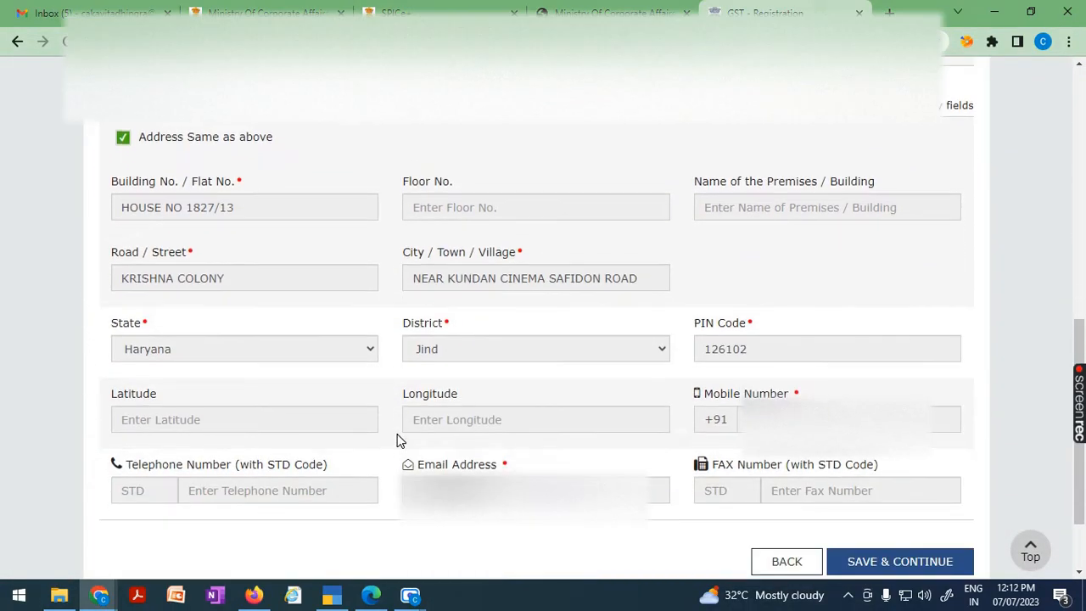
pyautogui.scroll(-1, 400, 438)
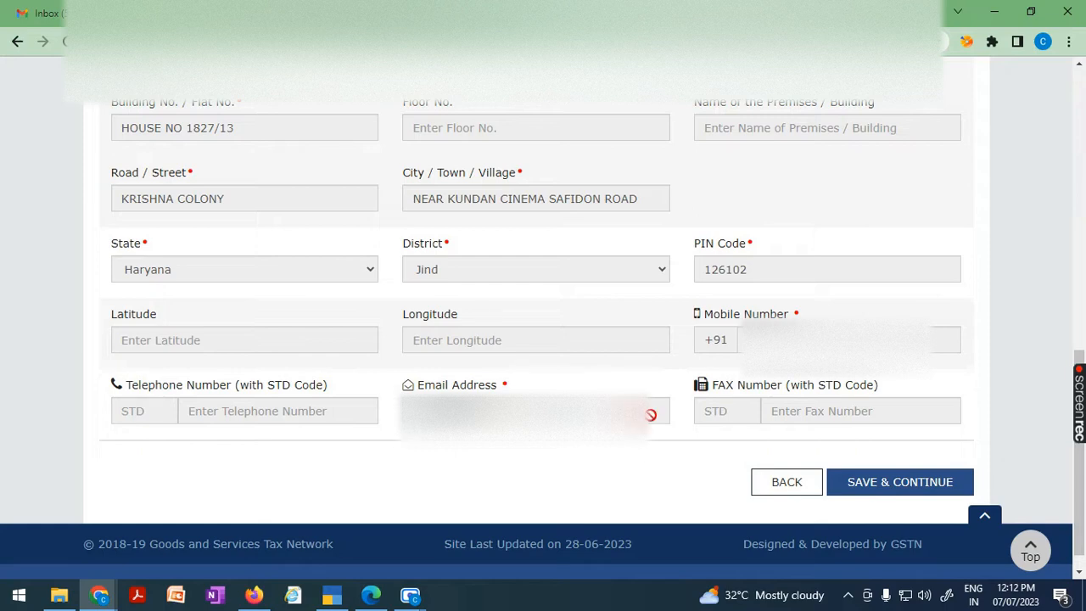
pyautogui.scroll(1, 526, 373)
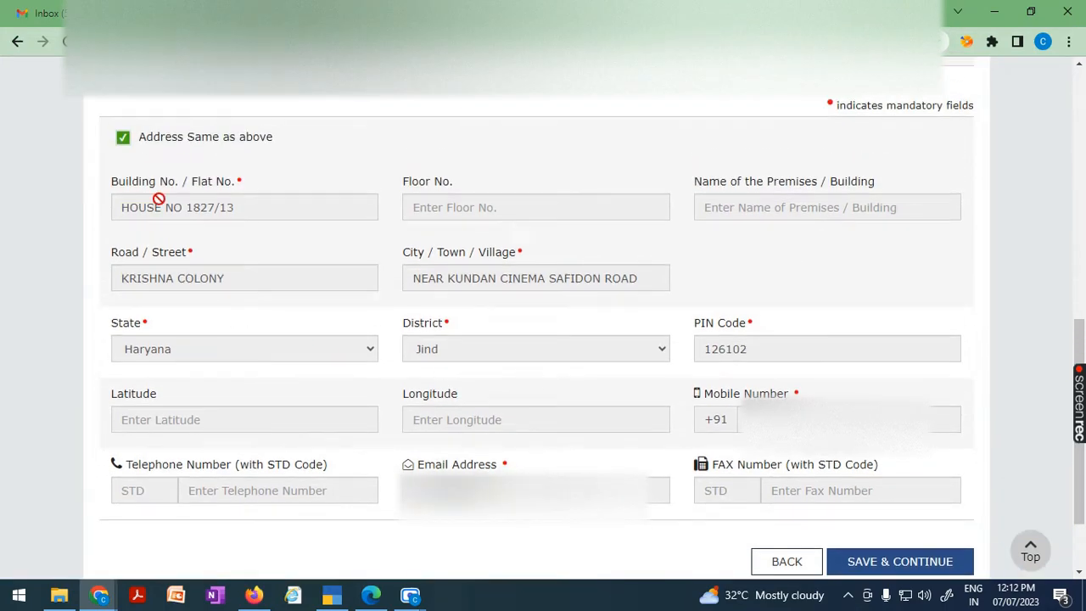
pyautogui.click(121, 143)
pyautogui.click(122, 141)
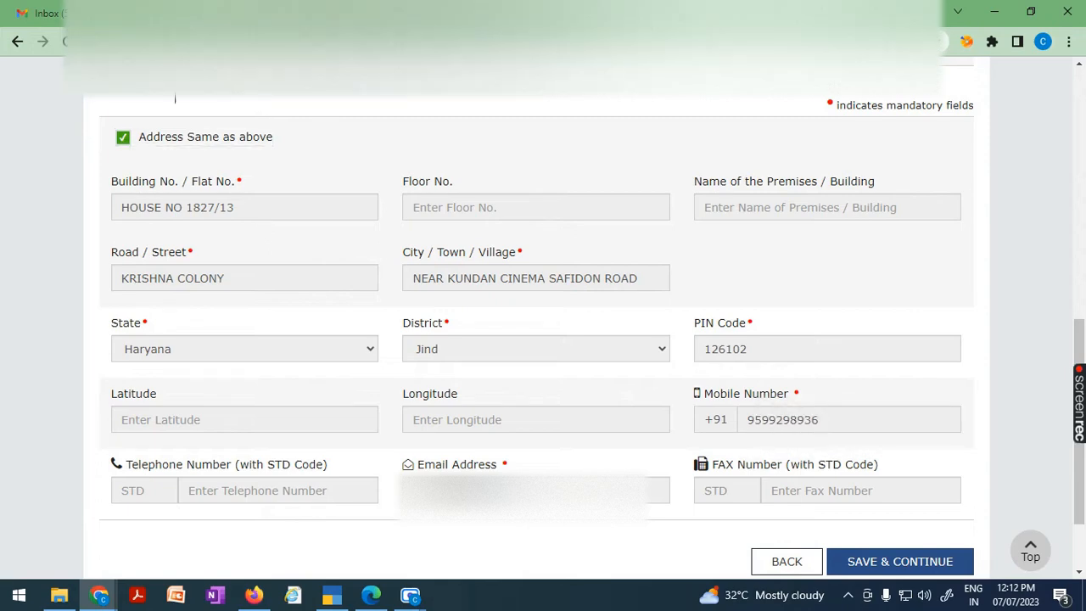
pyautogui.click(127, 141)
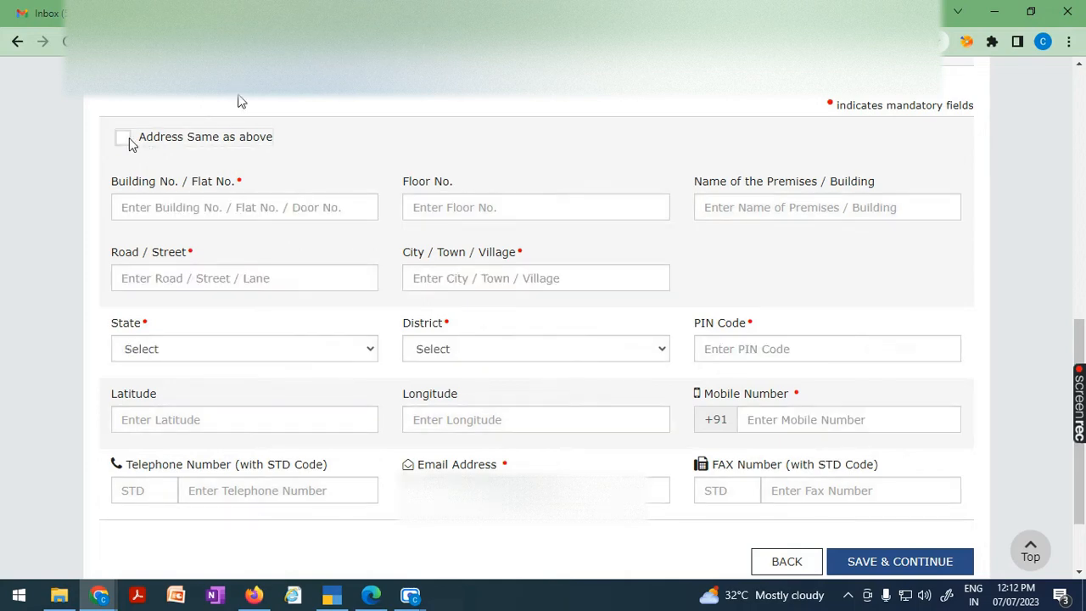
pyautogui.click(125, 139)
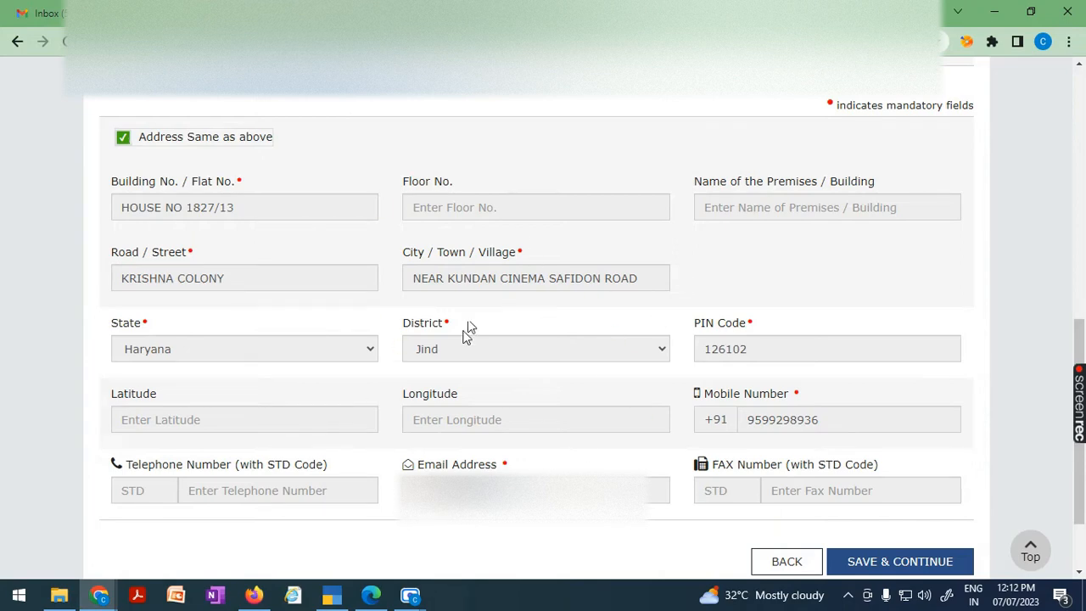
pyautogui.click(891, 562)
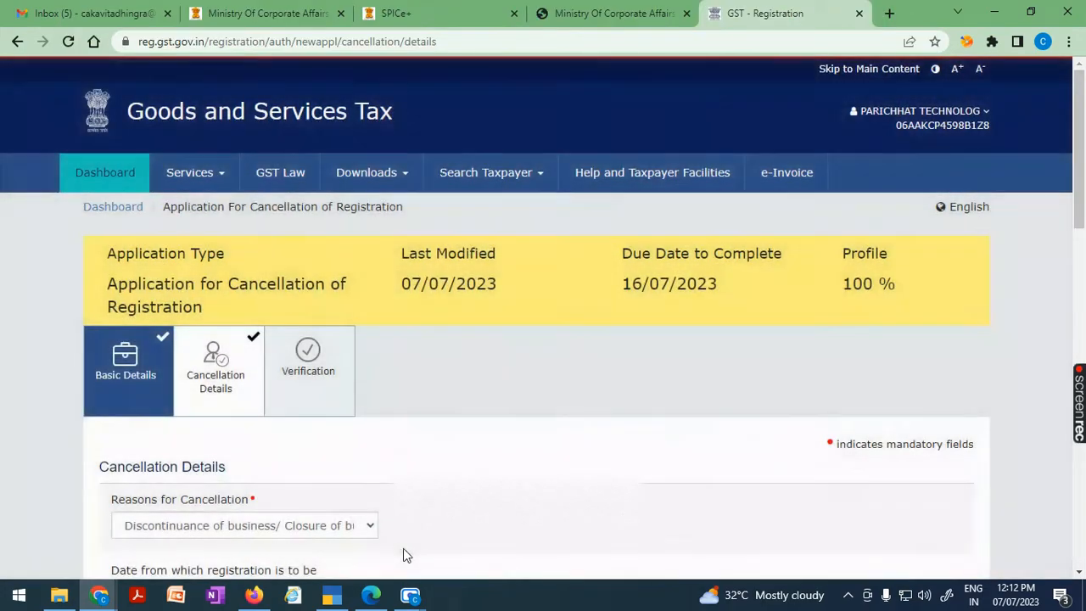
# Examine the cancellation details: the available reasons, the date of cancellation and the Tax Payable on Stock table.
pyautogui.scroll(-3, 403, 548)
pyautogui.scroll(-1, 403, 549)
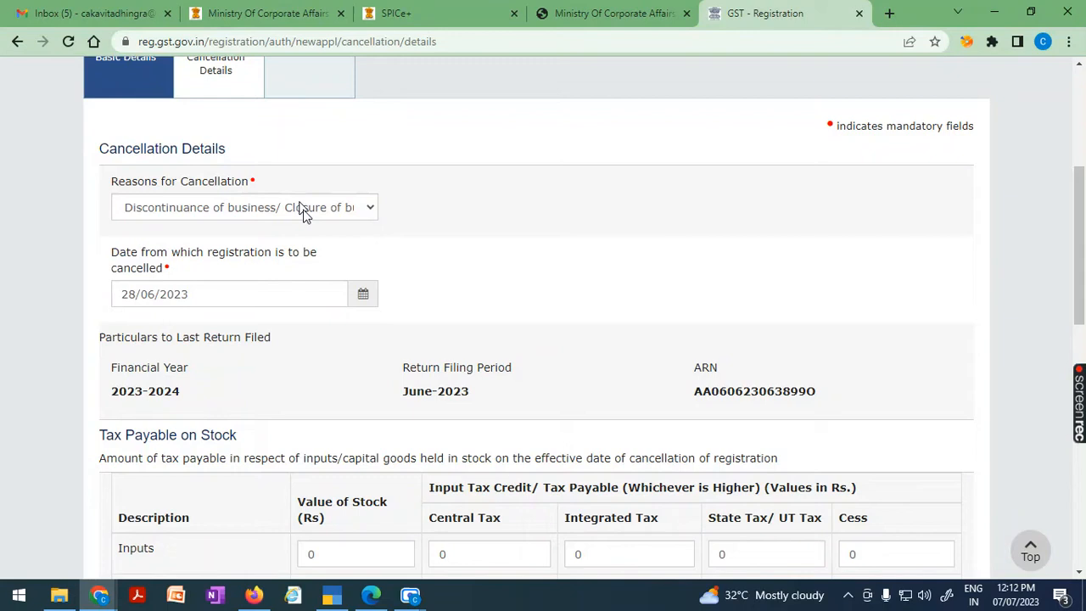
pyautogui.click(304, 212)
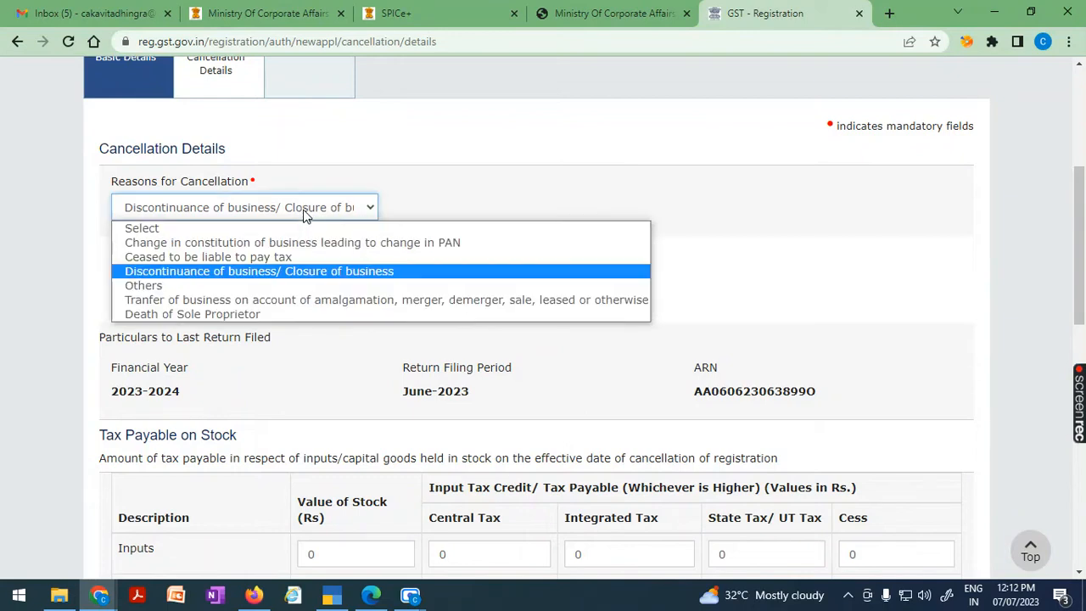
pyautogui.click(304, 213)
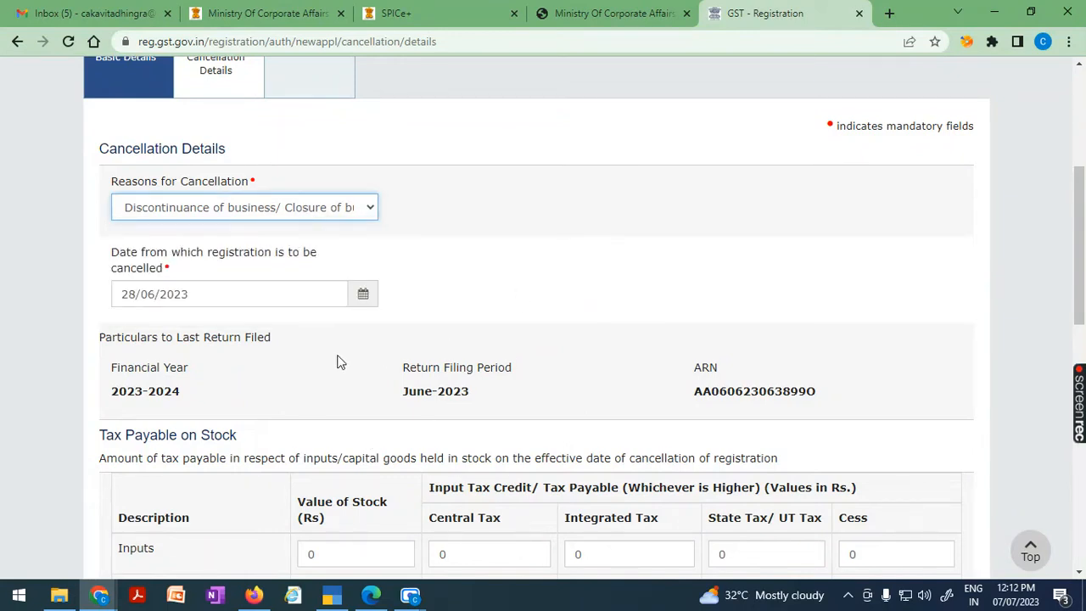
pyautogui.moveTo(141, 253); pyautogui.dragTo(229, 270)
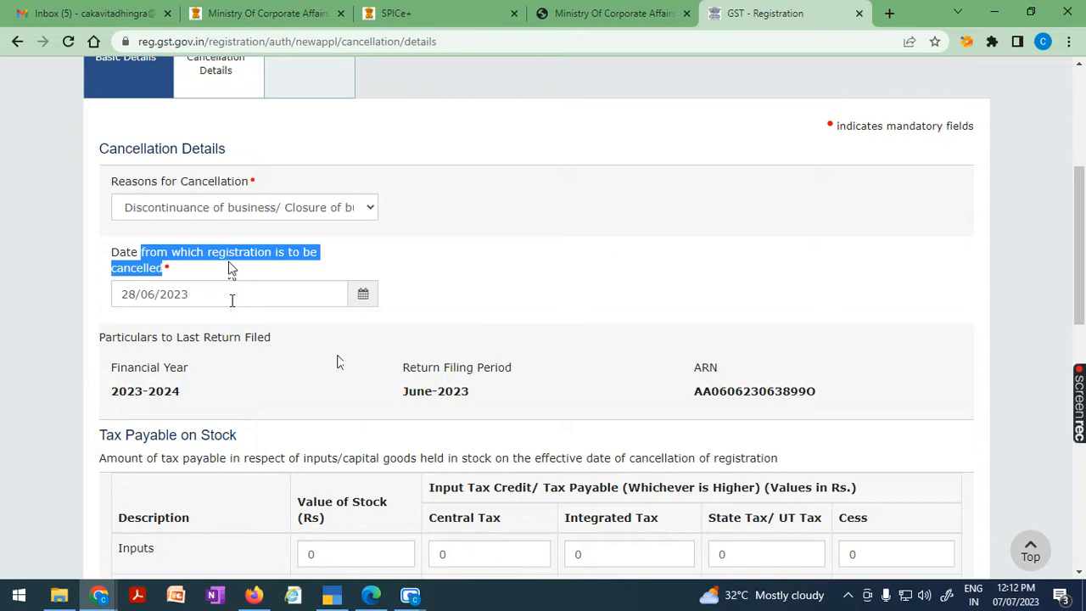
pyautogui.scroll(-3, 260, 456)
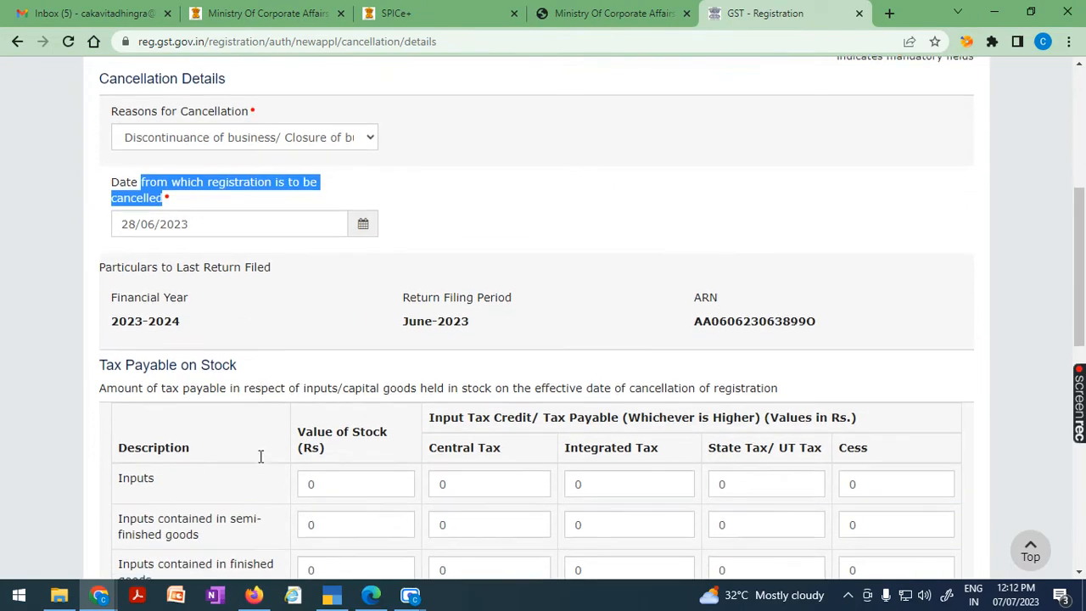
pyautogui.scroll(-1, 259, 460)
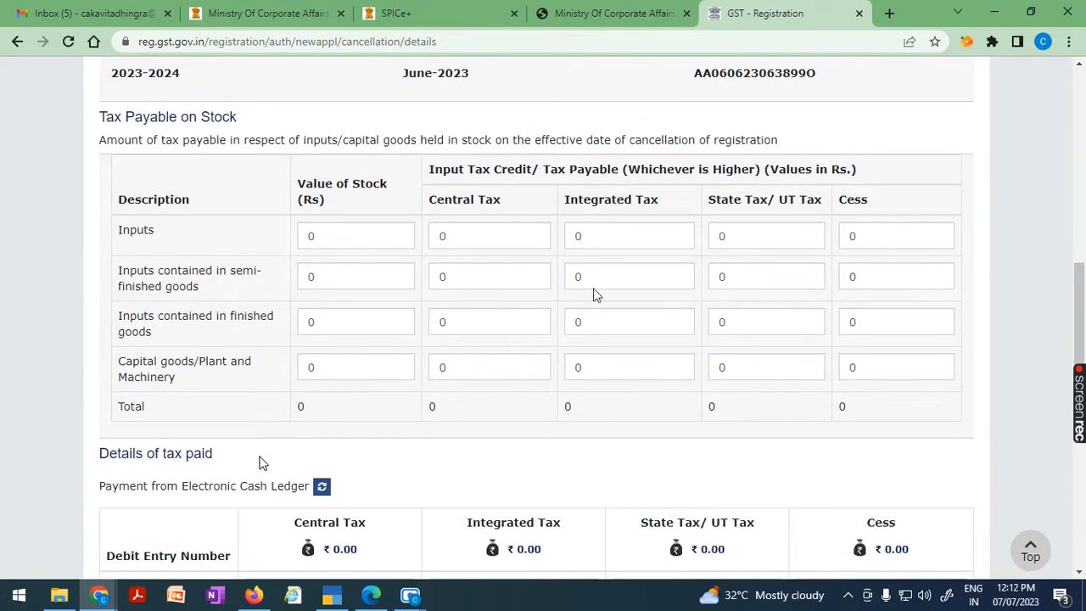
pyautogui.moveTo(106, 117); pyautogui.dragTo(241, 120)
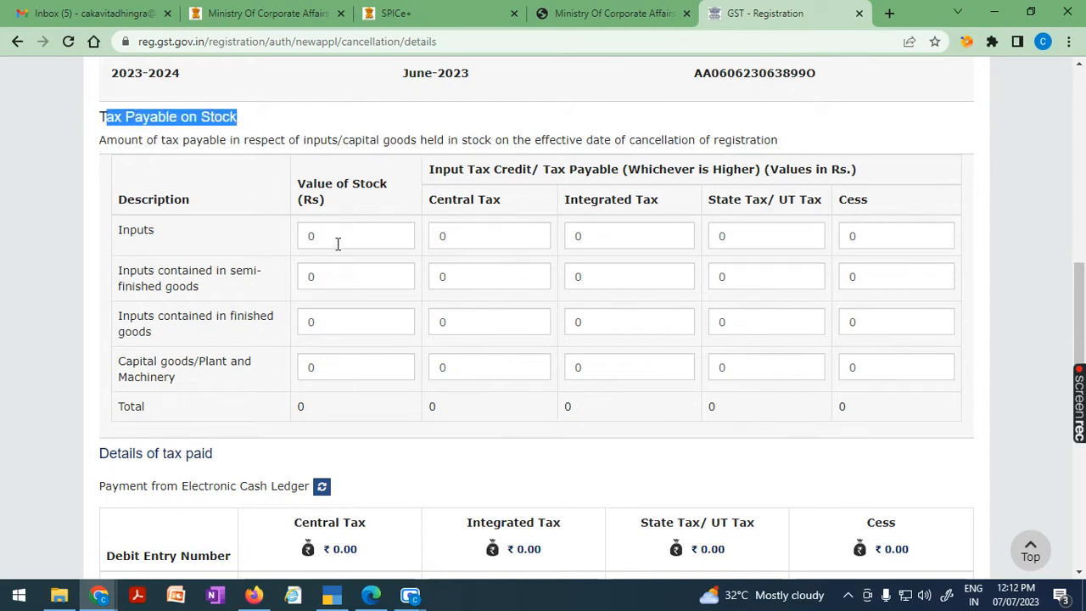
pyautogui.click(337, 236)
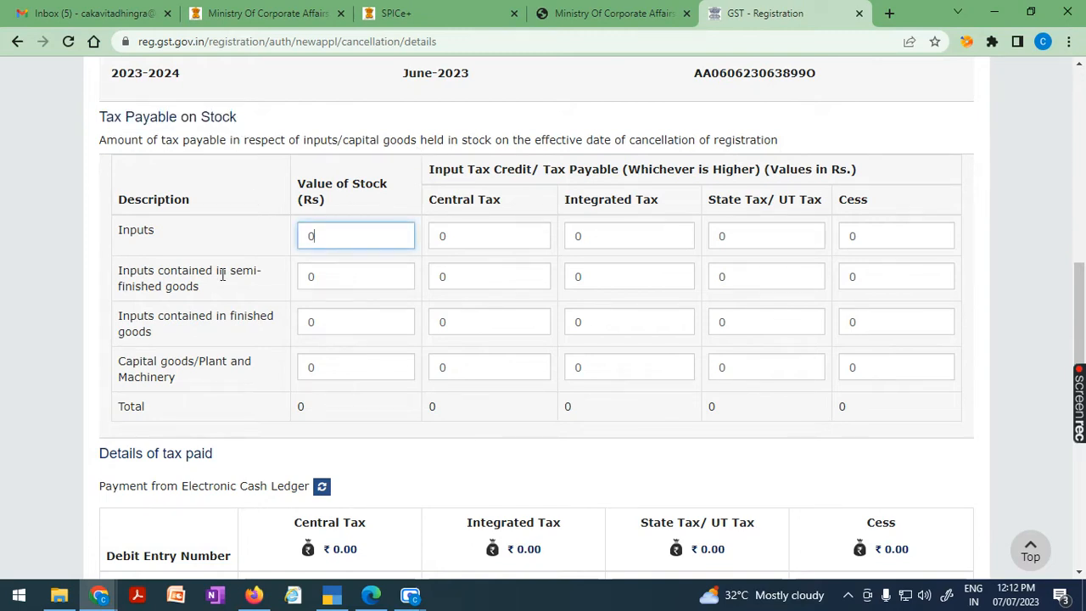
pyautogui.moveTo(148, 272); pyautogui.dragTo(206, 376)
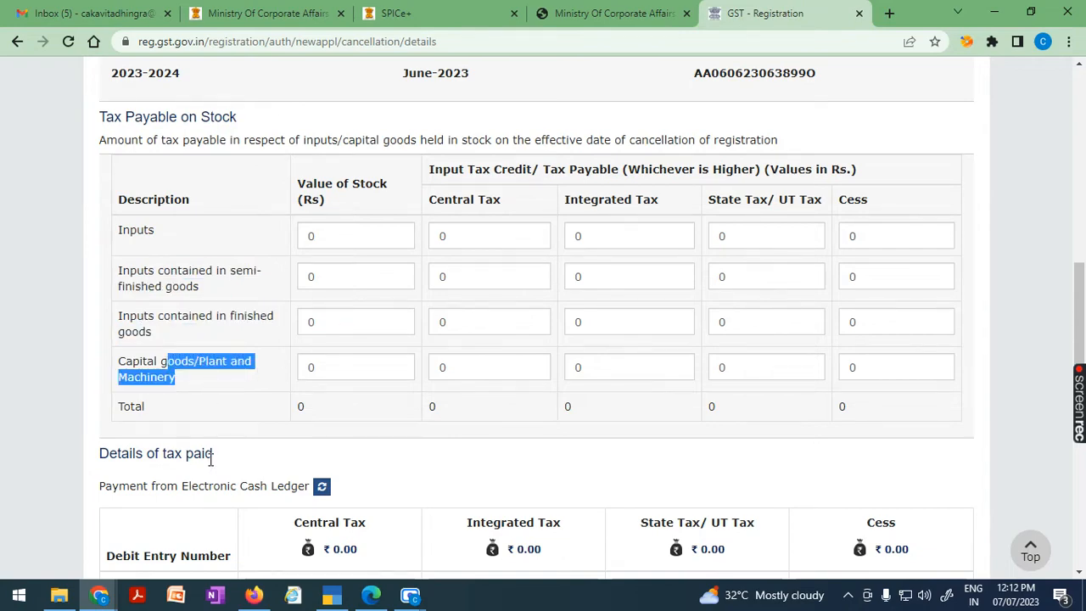
# Set the reason for cancellation to Change in constitution of business leading to change in PAN, and select the transferee GSTIN field.
pyautogui.scroll(5, 210, 458)
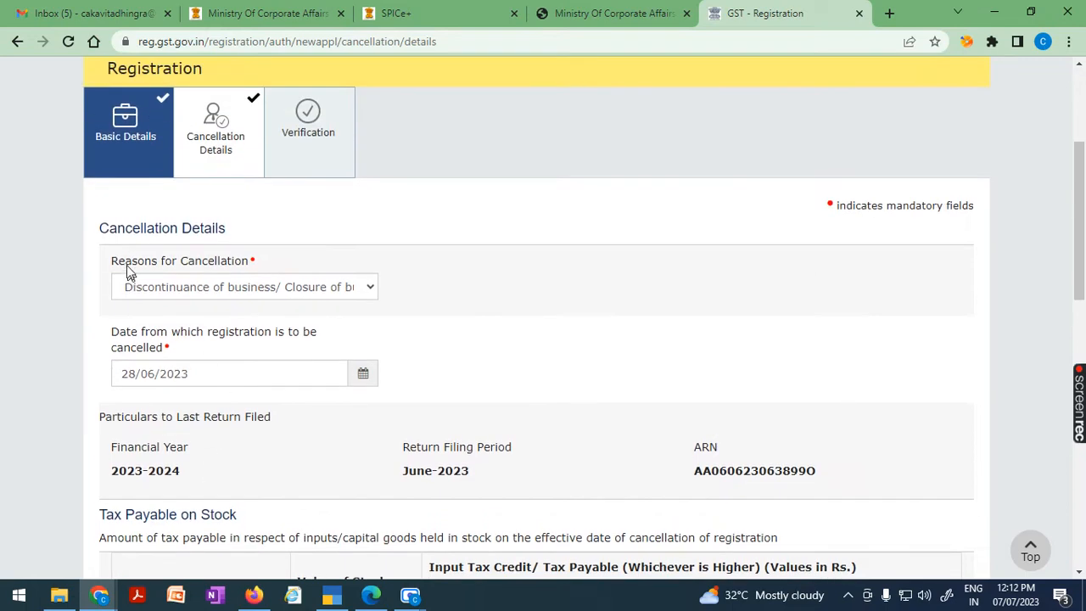
pyautogui.moveTo(126, 267); pyautogui.dragTo(252, 267)
pyautogui.click(364, 289)
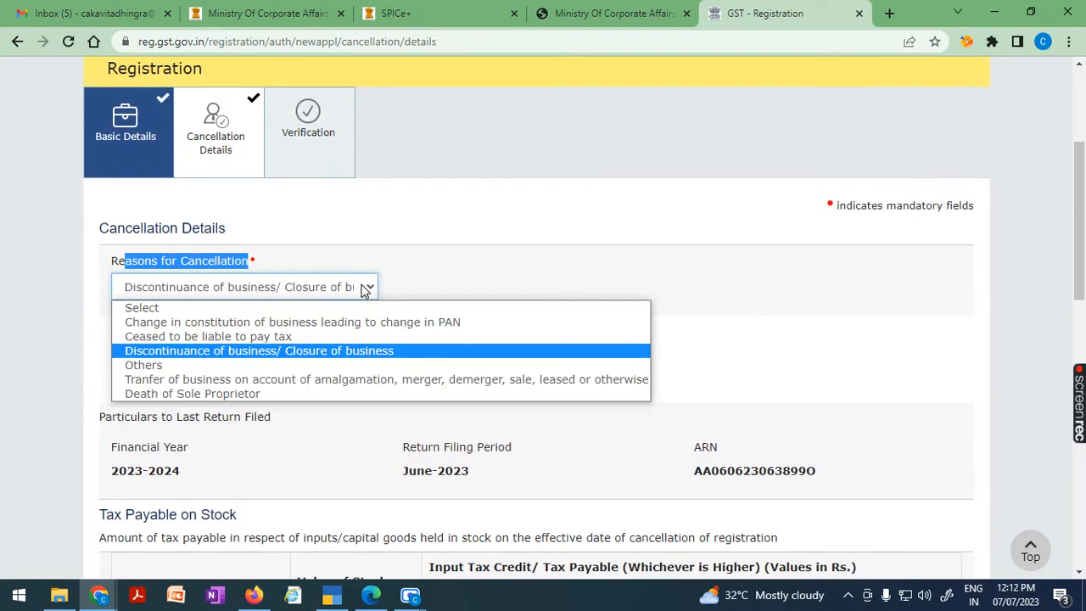
pyautogui.click(431, 327)
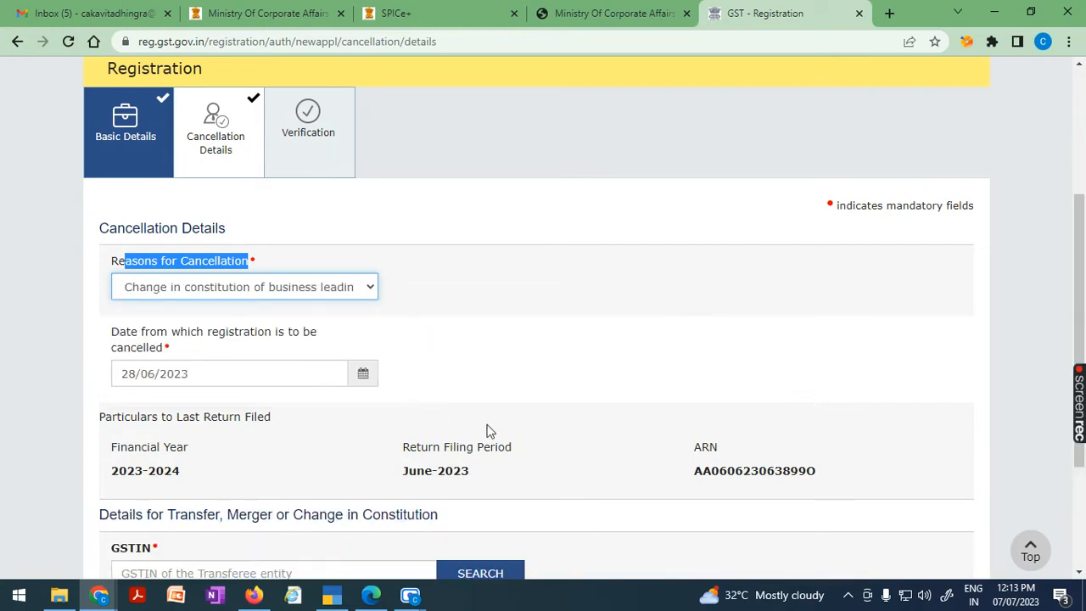
pyautogui.scroll(-3, 459, 450)
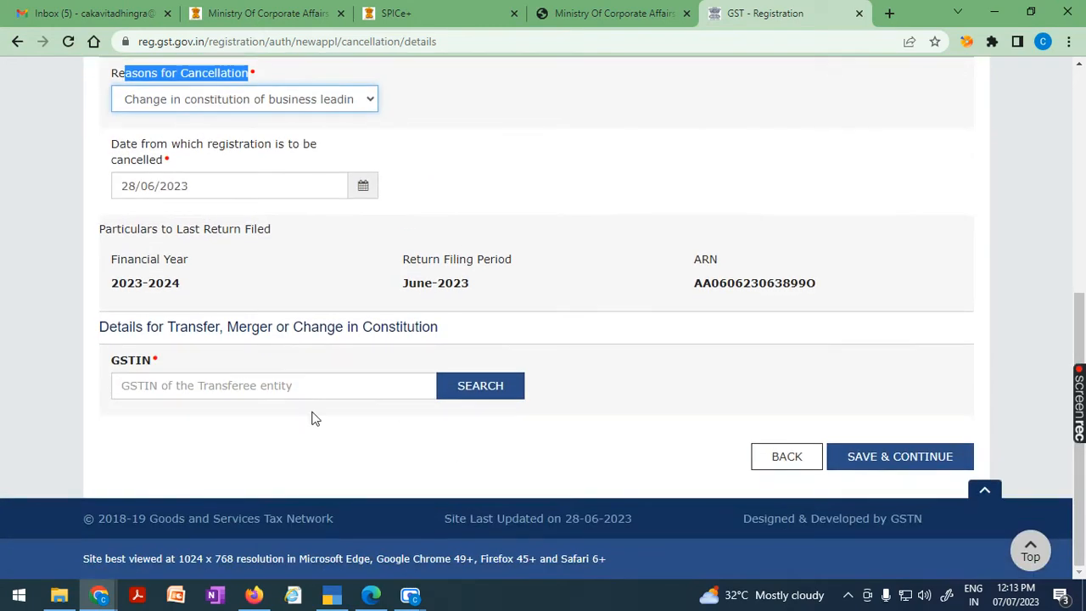
pyautogui.click(262, 385)
# Set the reason for cancellation to Ceased to be liable to pay tax, and view the Tax Payable on Stock table.
pyautogui.scroll(1, 251, 458)
pyautogui.scroll(2, 251, 458)
pyautogui.click(310, 268)
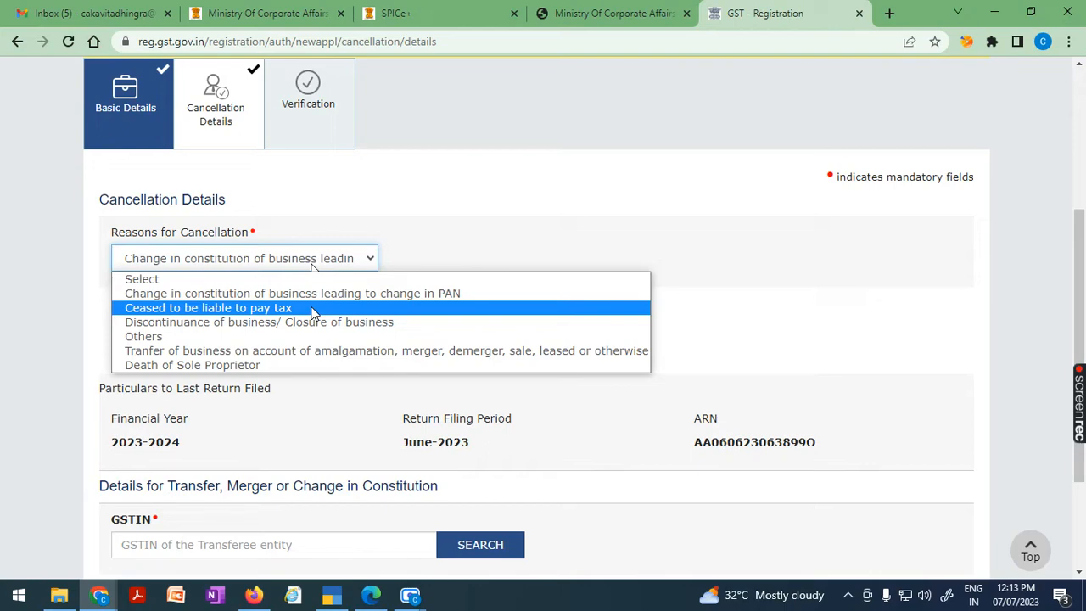
pyautogui.click(313, 308)
pyautogui.scroll(-5, 326, 413)
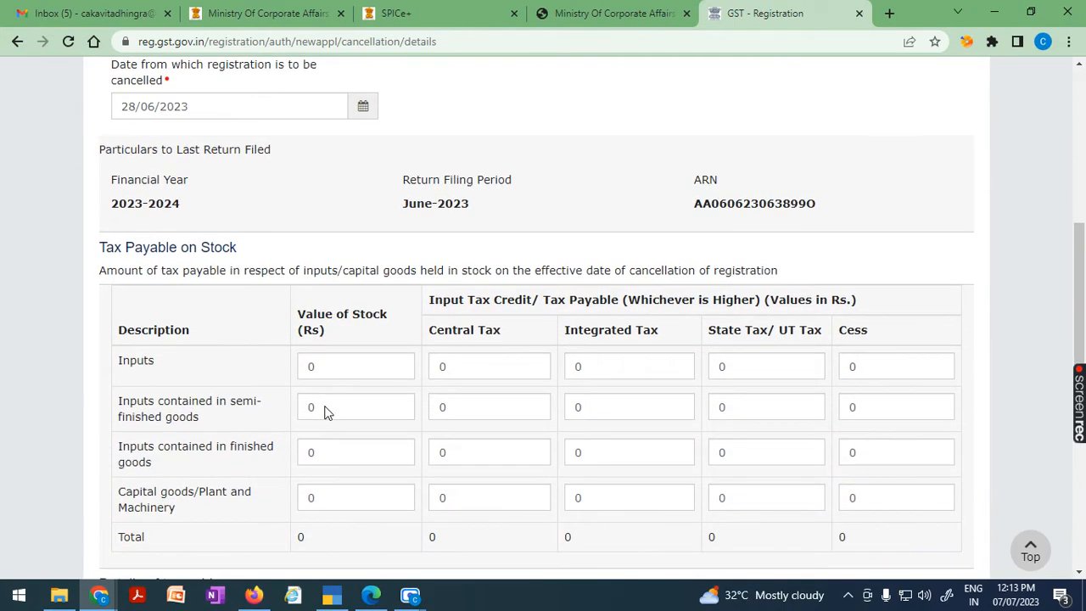
# Set the reason for cancellation to Discontinuance of business/ Closure of business.
pyautogui.scroll(2, 326, 413)
pyautogui.scroll(3, 326, 413)
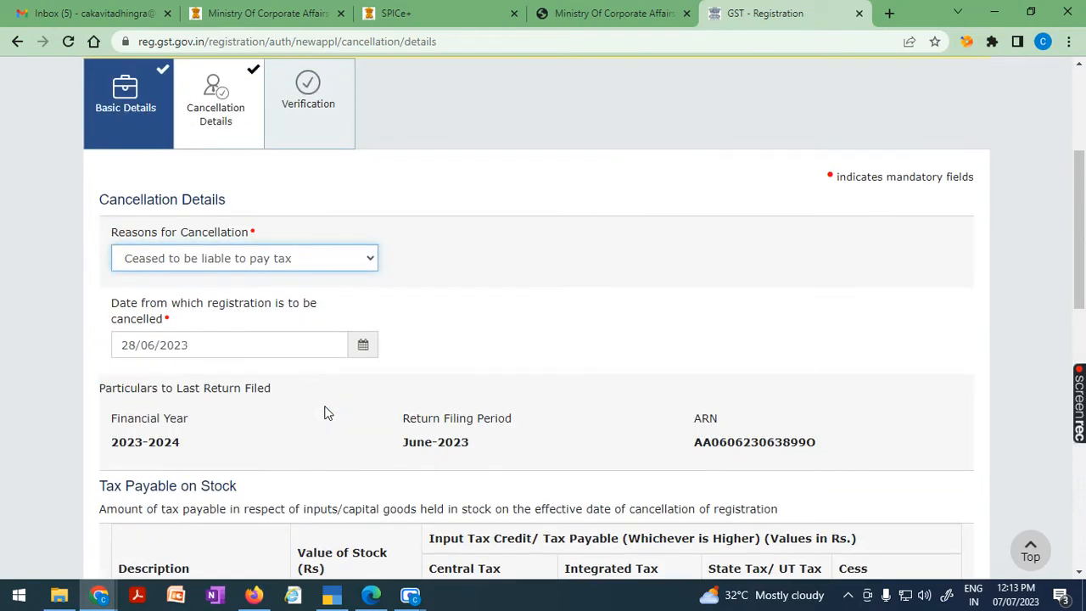
pyautogui.click(289, 261)
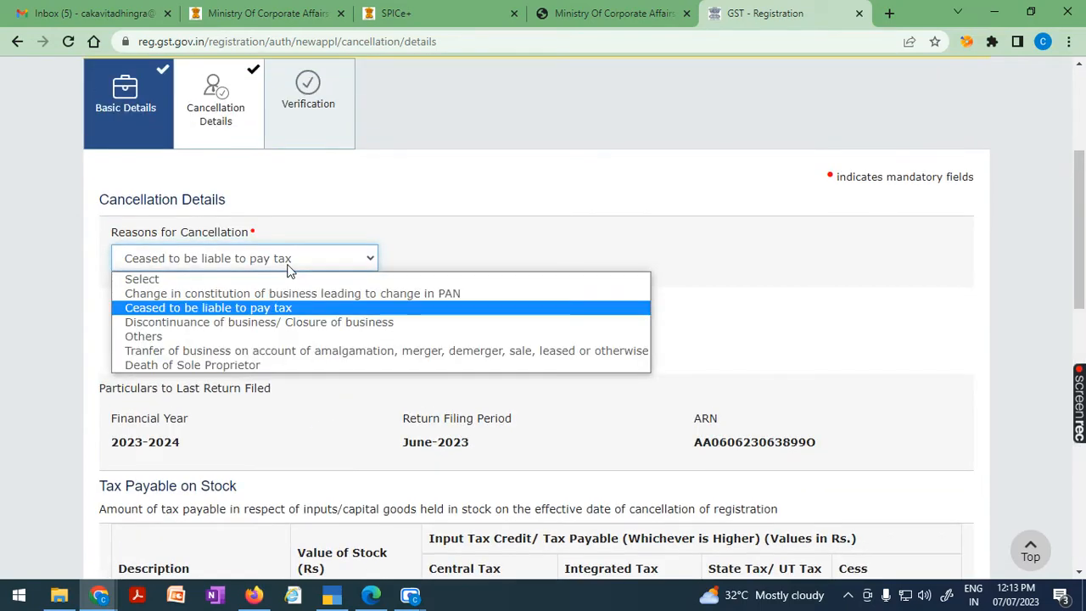
pyautogui.click(288, 323)
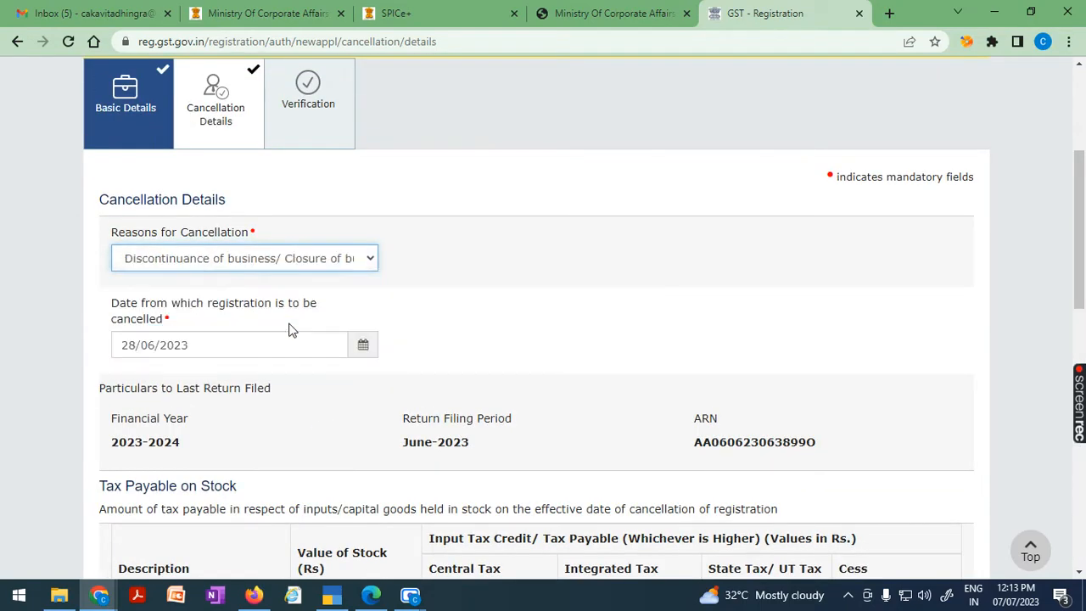
# Set the reason for cancellation to Others.
pyautogui.click(329, 261)
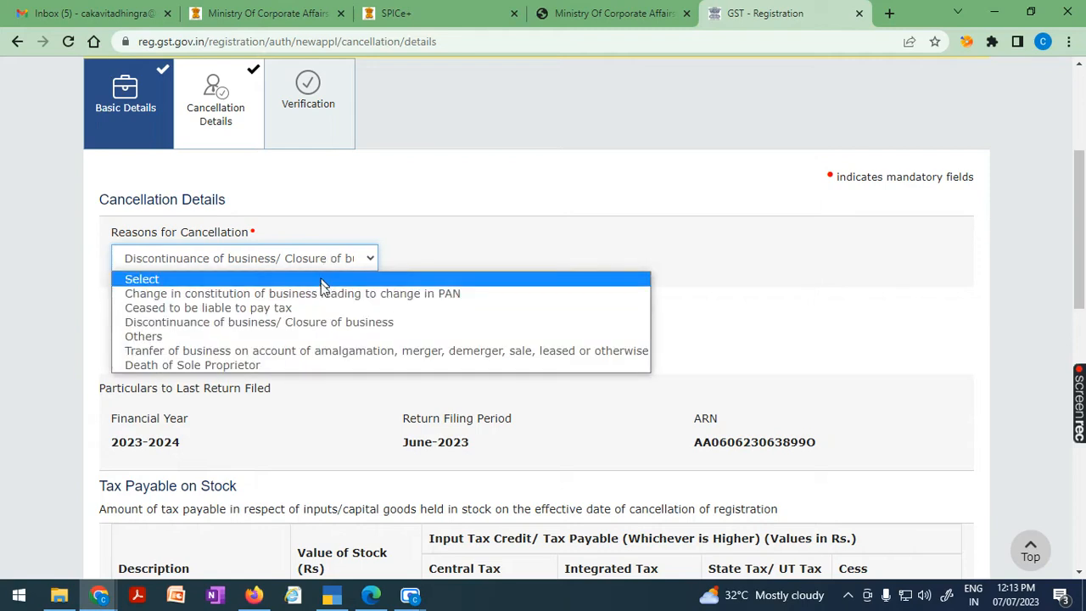
pyautogui.click(316, 340)
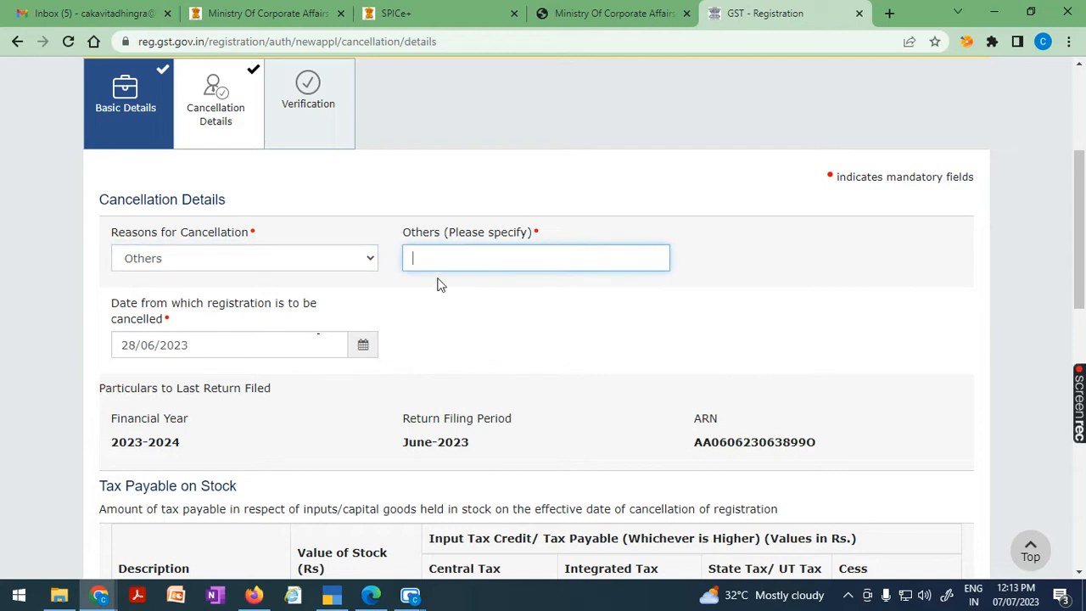
# Set the reason for cancellation to Tranfer of business on account of amalgamation, merger, demerger, sale, leased or otherwise, and select the transferee GSTIN field.
pyautogui.click(370, 259)
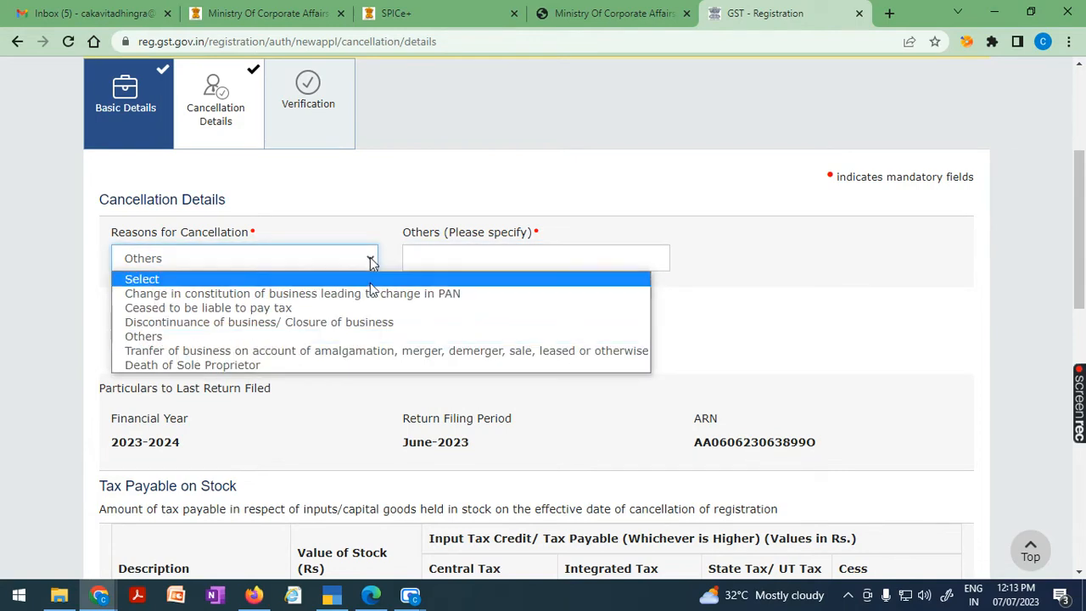
pyautogui.click(373, 353)
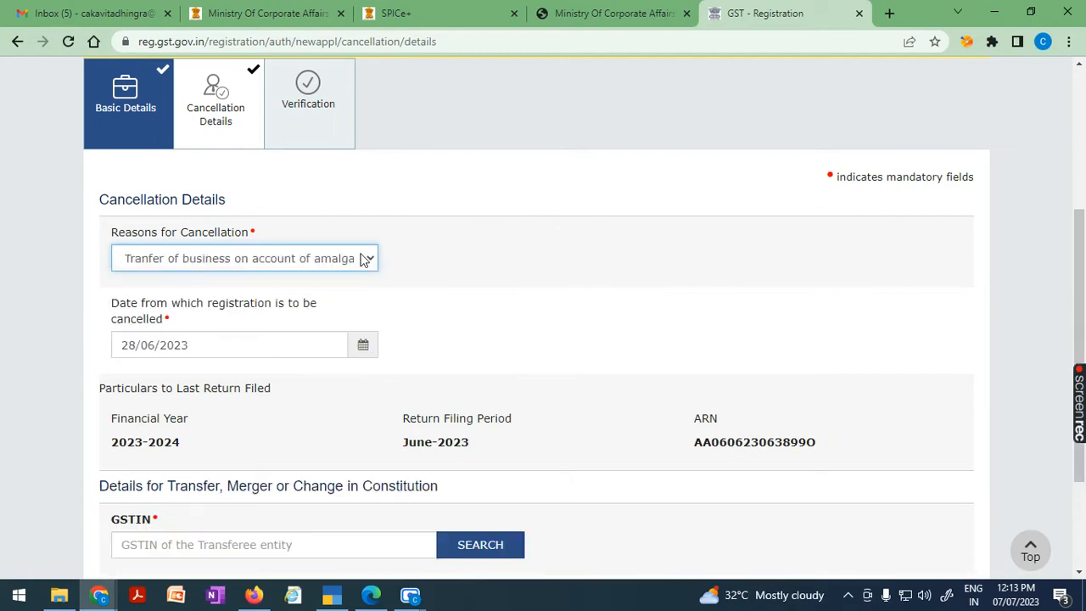
pyautogui.scroll(-2, 358, 470)
pyautogui.click(284, 392)
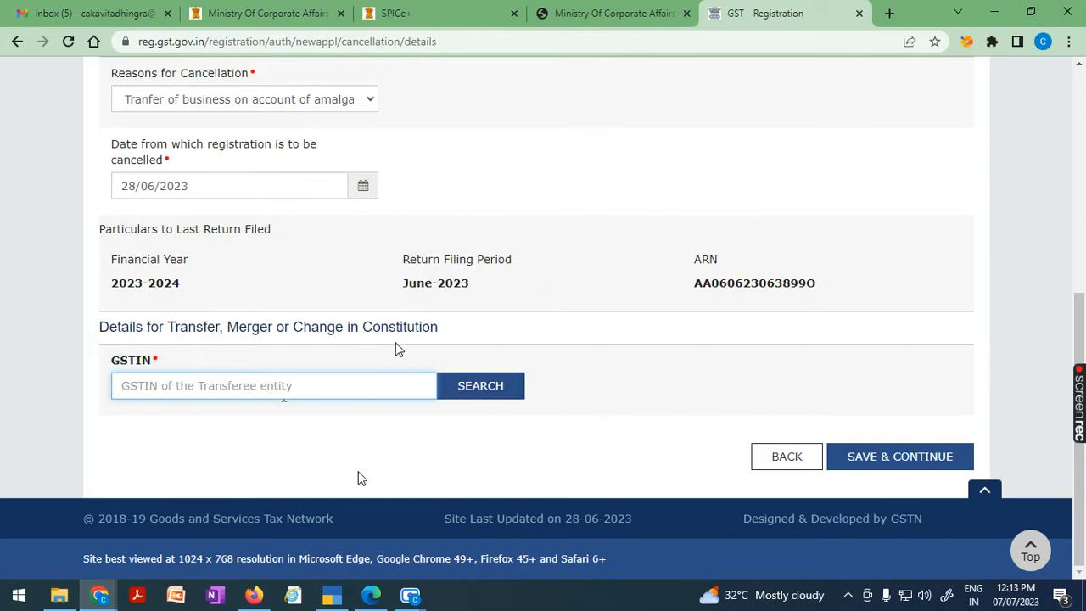
# Set the reason for cancellation to Death of Sole Proprietor, and view the fields down to the supporting document upload.
pyautogui.scroll(2, 395, 347)
pyautogui.click(359, 261)
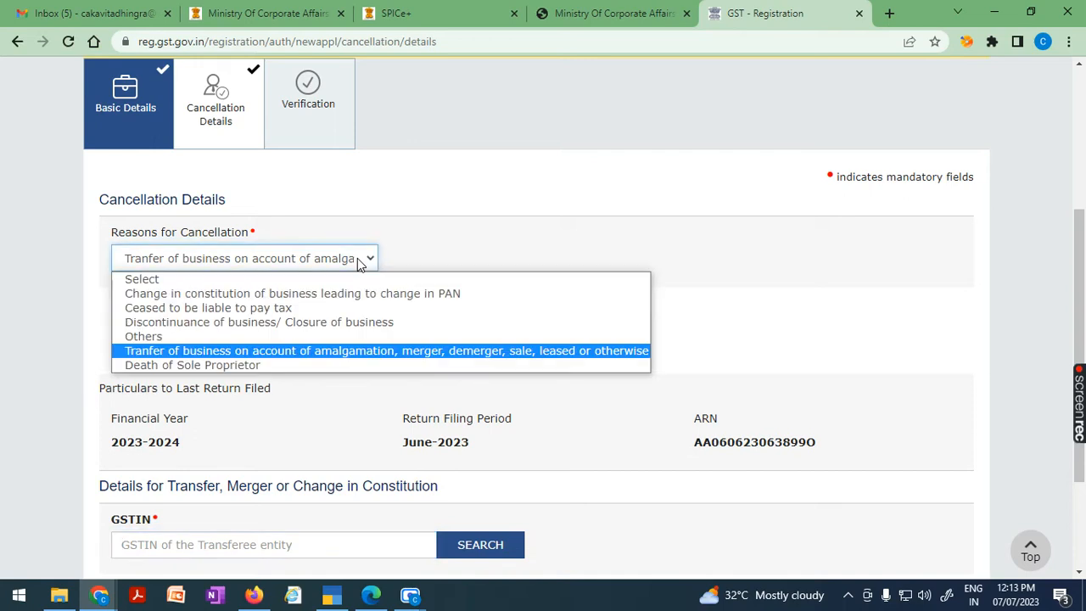
pyautogui.click(366, 365)
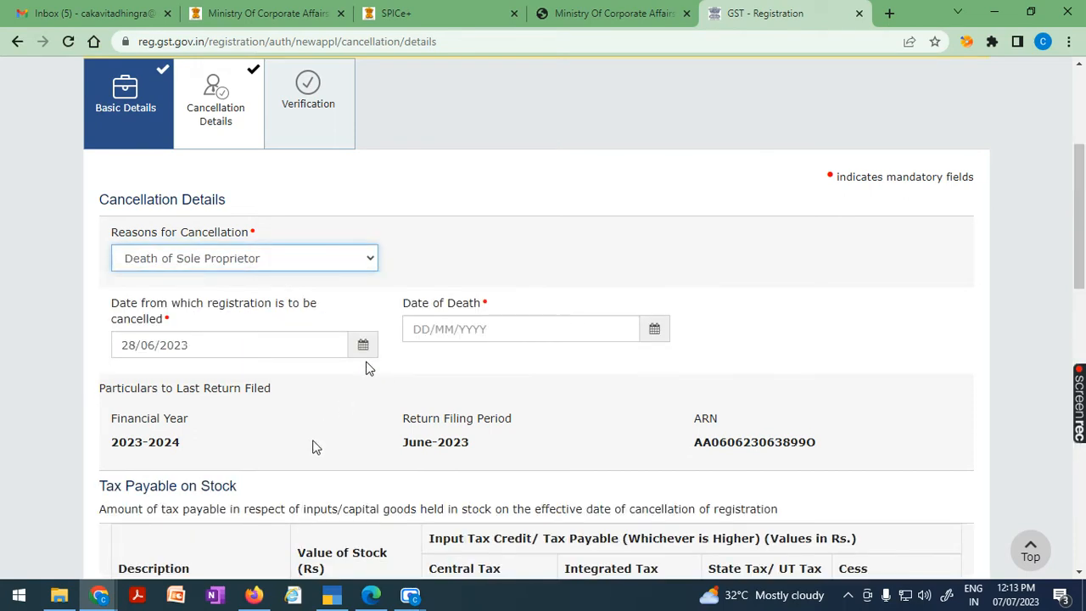
pyautogui.scroll(-2, 314, 447)
pyautogui.scroll(-10, 441, 333)
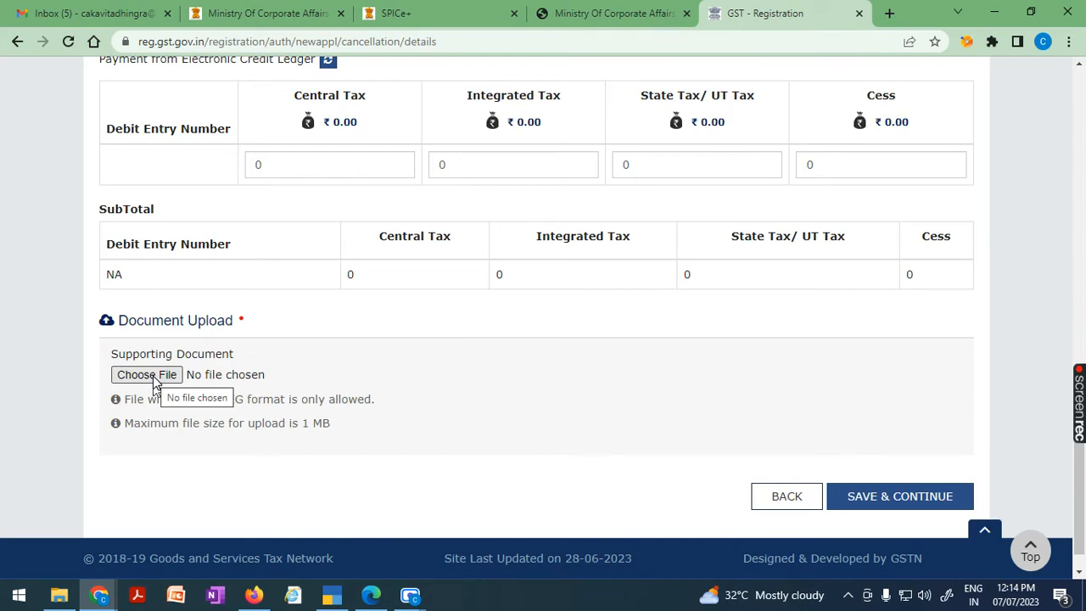
pyautogui.scroll(8, 155, 382)
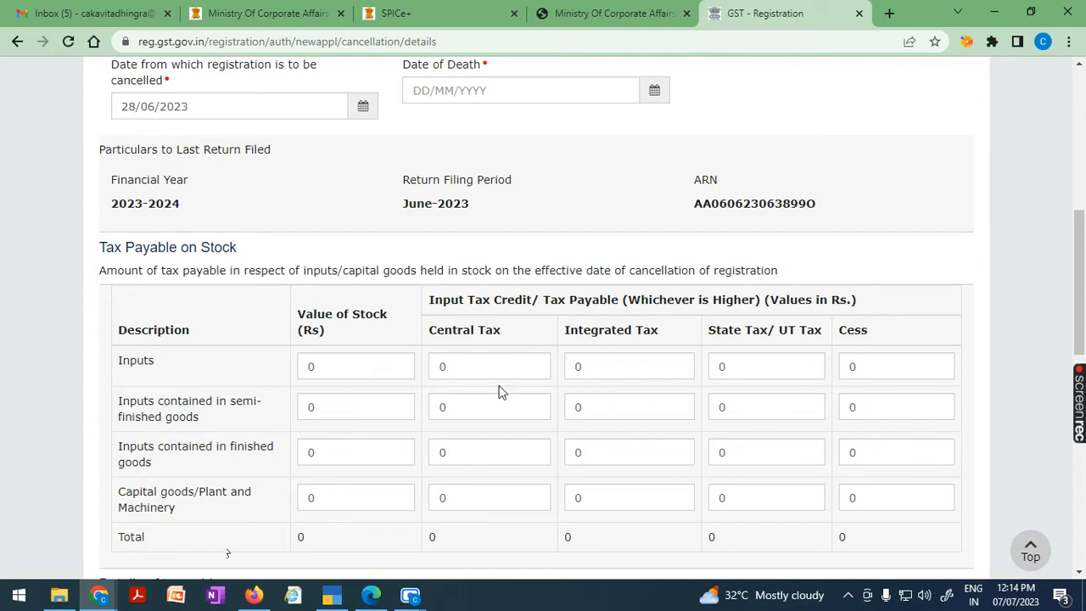
# Set the reason for cancellation to Discontinuance of business/ Closure of business, then save the cancellation details and continue to verification.
pyautogui.scroll(4, 356, 469)
pyautogui.click(263, 262)
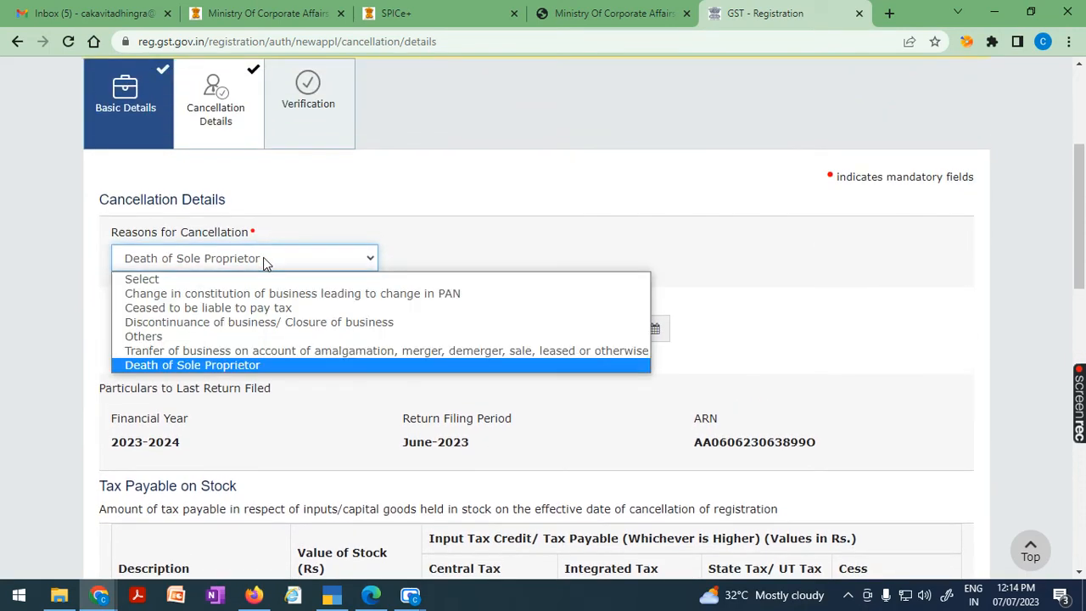
pyautogui.click(265, 323)
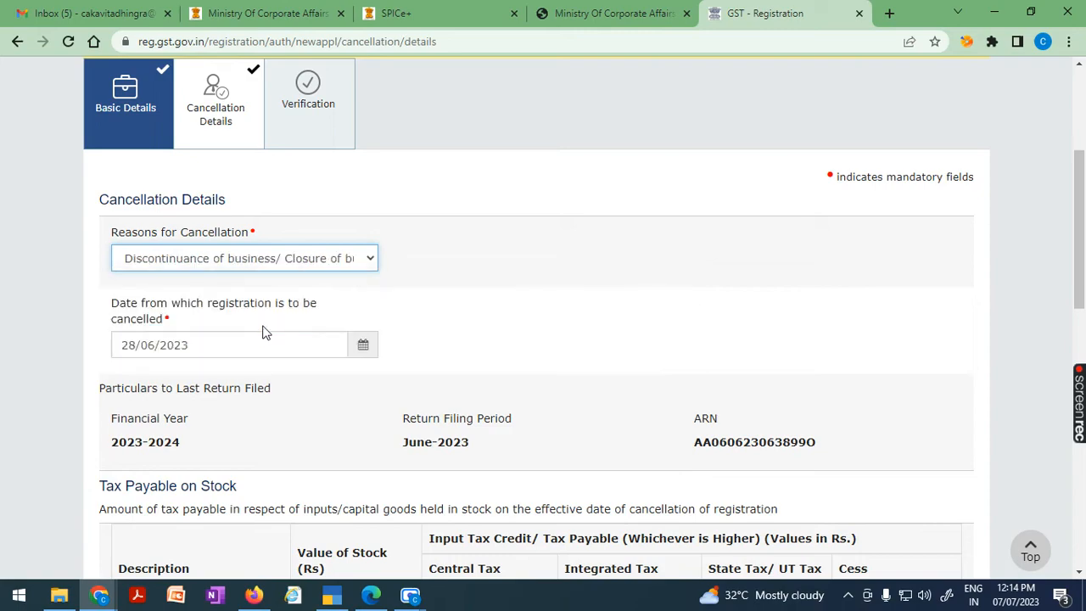
pyautogui.scroll(-10, 265, 332)
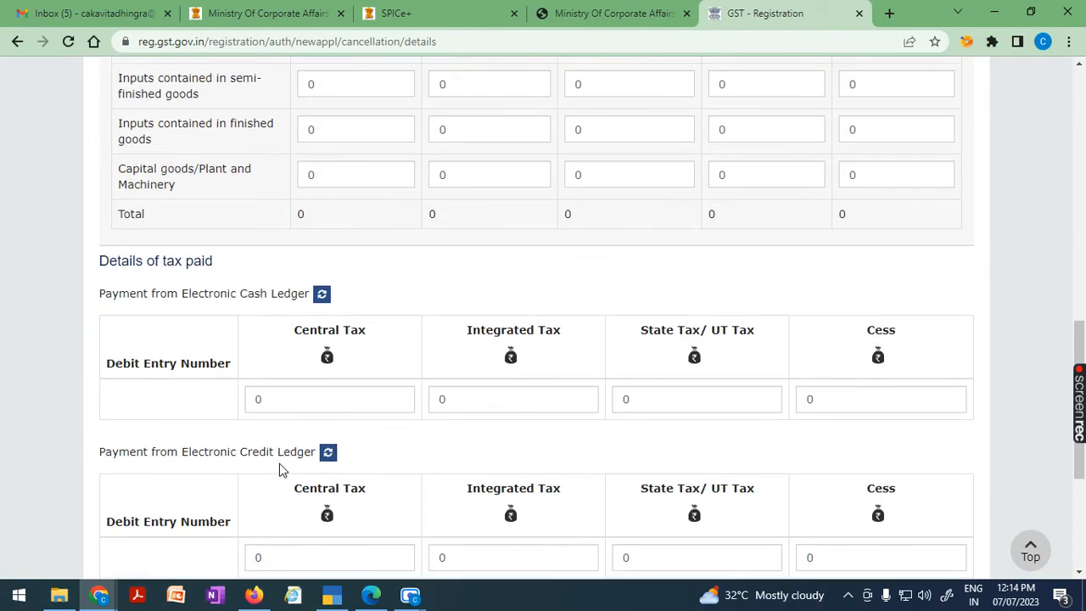
pyautogui.click(885, 455)
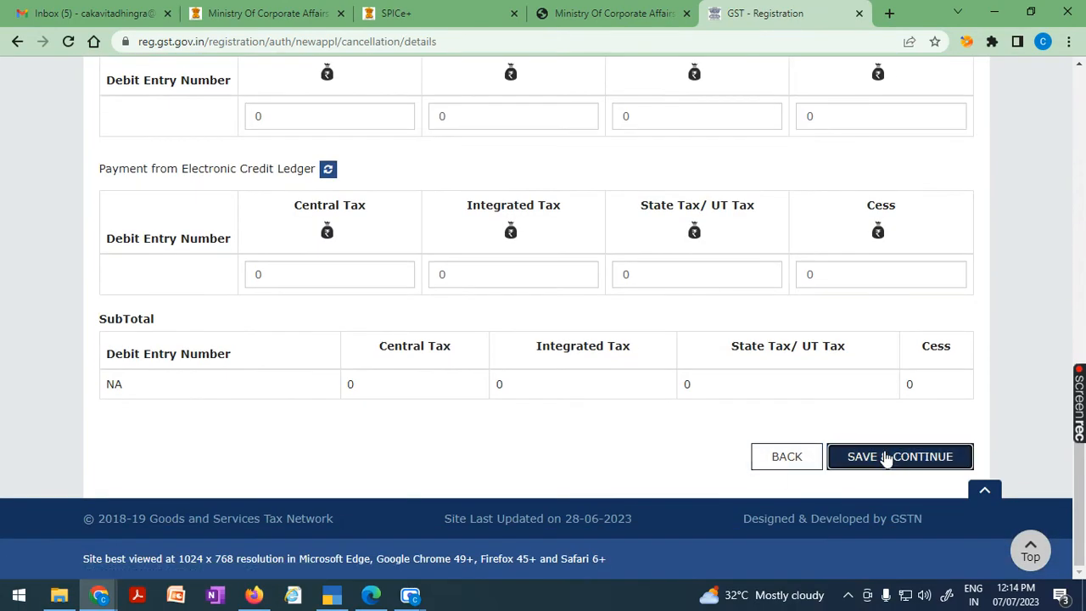
# Accept the verification declaration and choose the director as the authorized signatory.
pyautogui.scroll(-4, 301, 484)
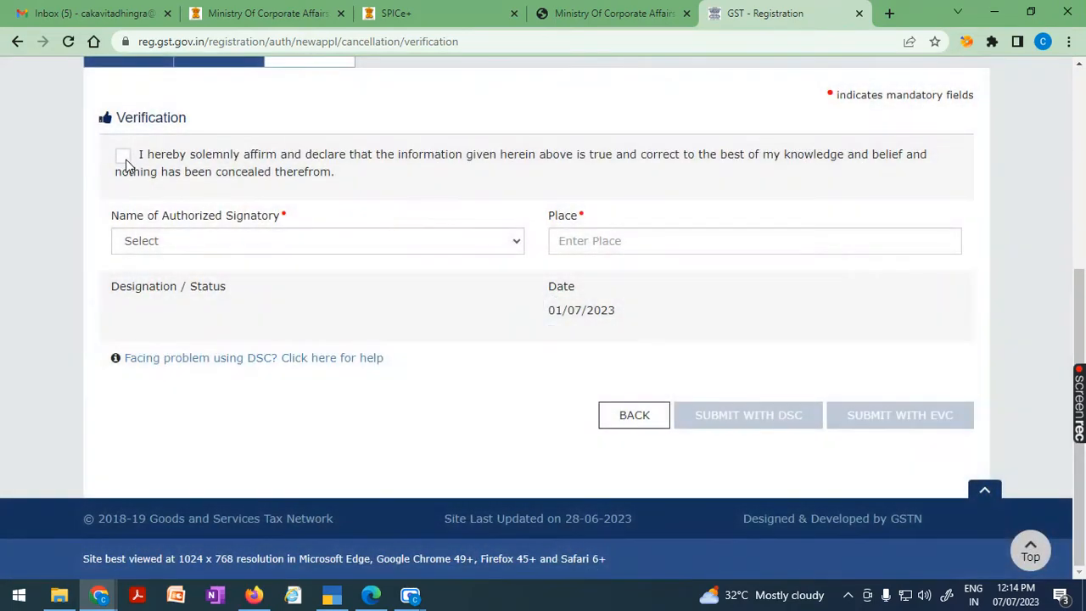
pyautogui.click(118, 159)
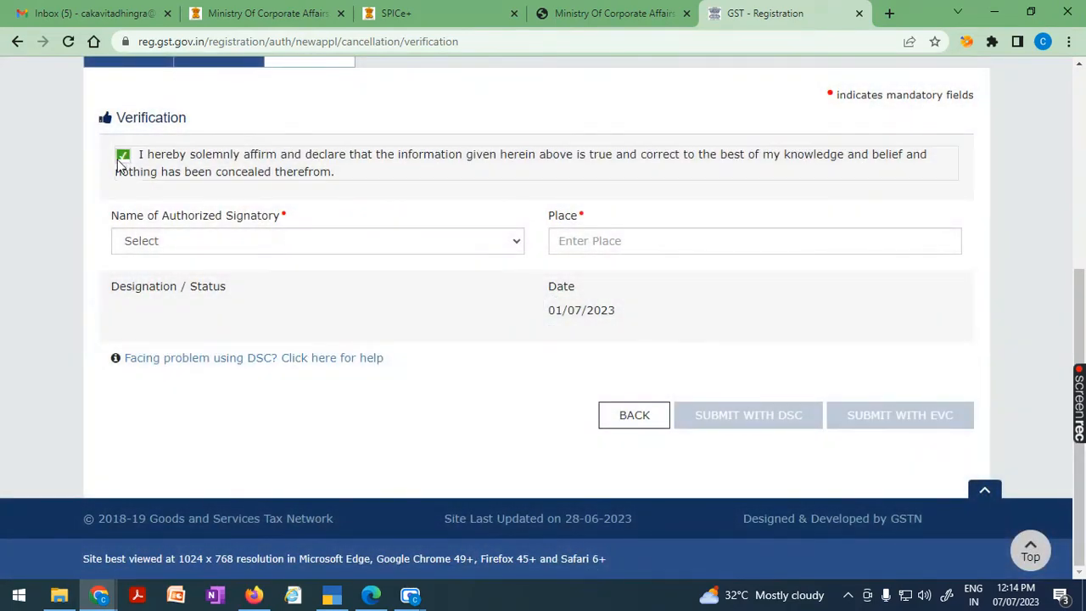
pyautogui.click(255, 241)
pyautogui.click(250, 276)
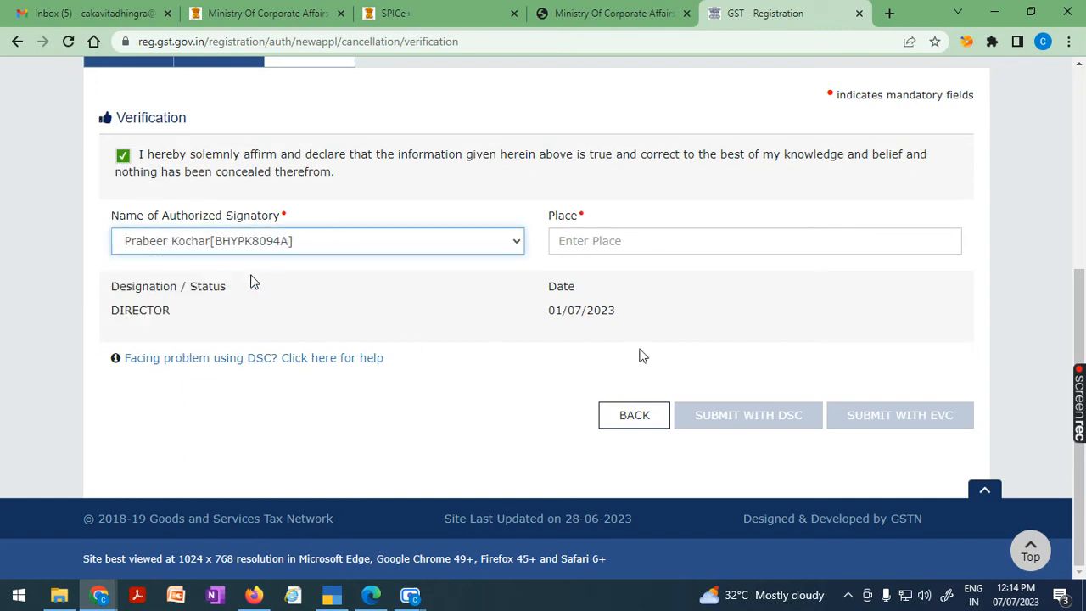
# Enter HARYANA as the place of verification and submit the cancellation application with EVC.
pyautogui.click(673, 240)
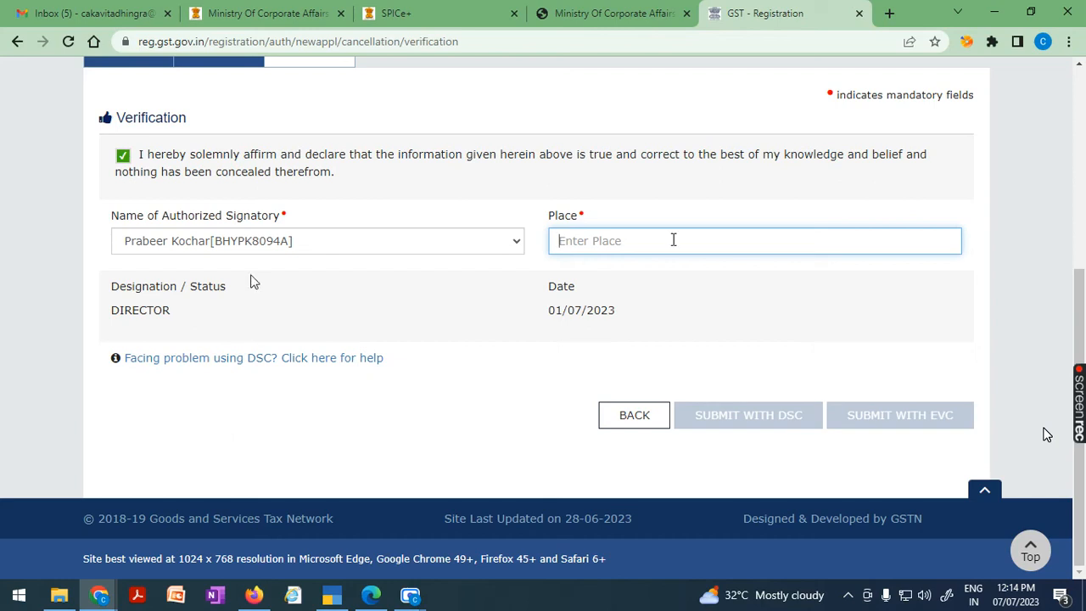
pyautogui.write('H')
pyautogui.press('BackSpace')
pyautogui.write('H')
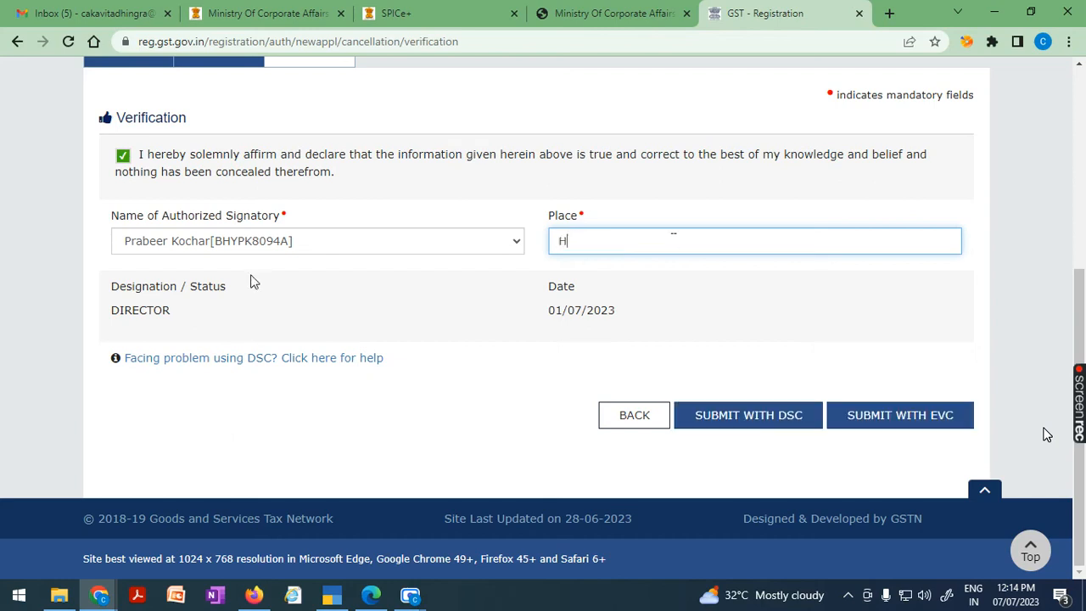
pyautogui.write('ARYANA')
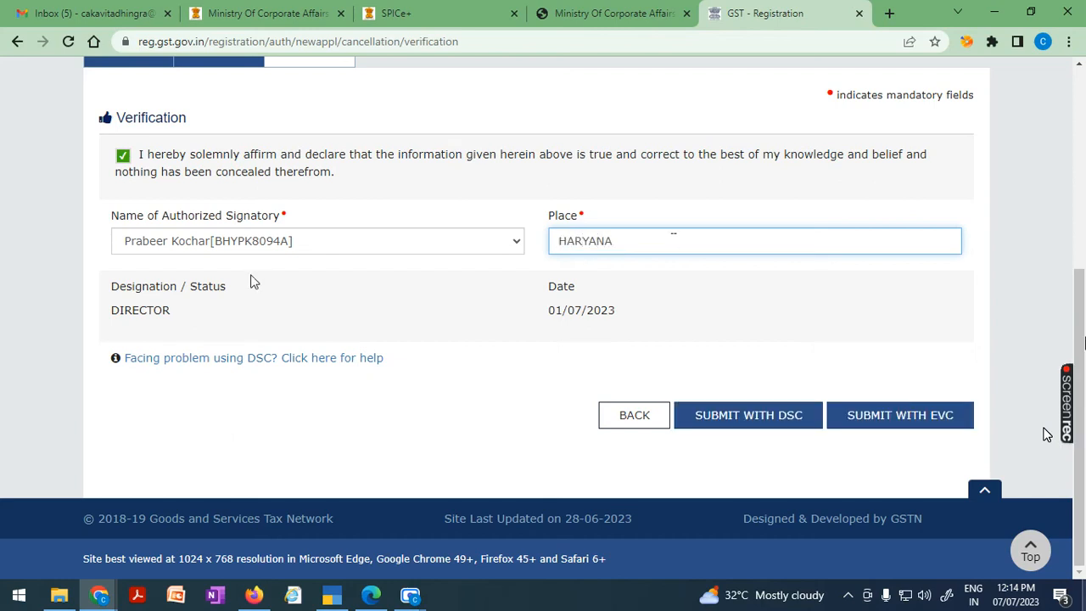
pyautogui.click(890, 417)
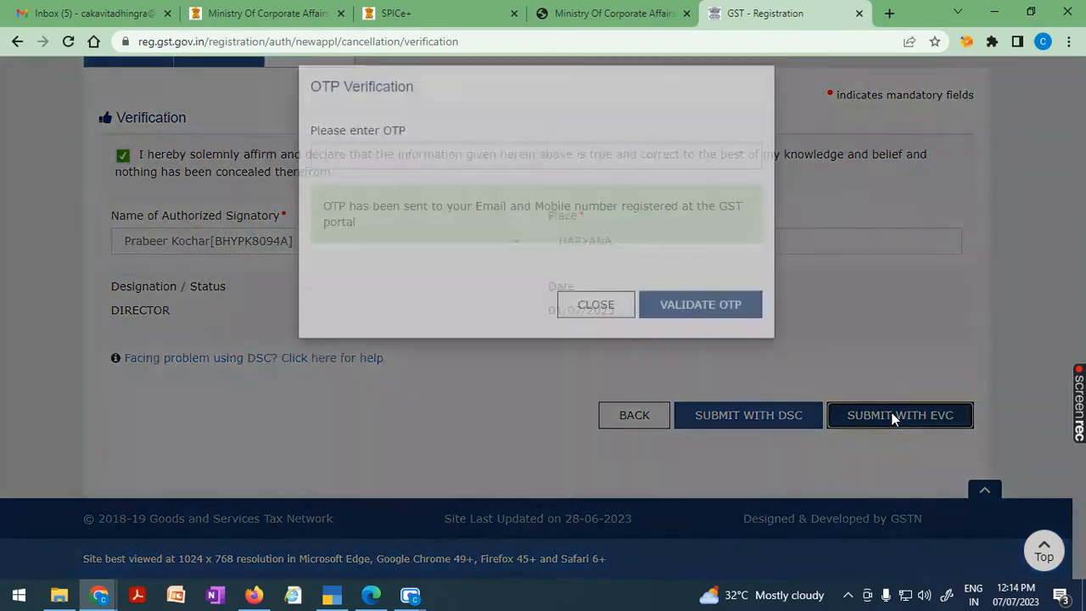